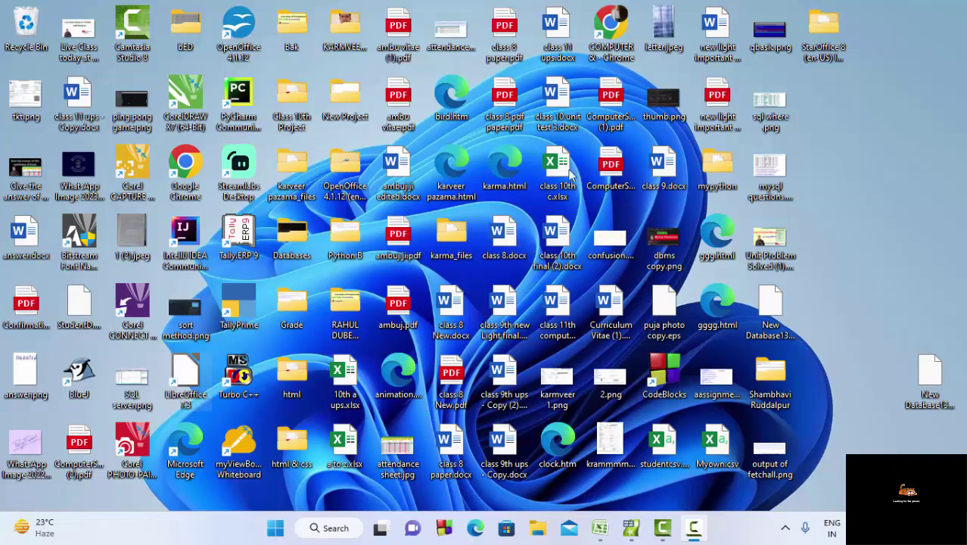
- Refresh the Windows desktop from its shortcut menu
right_click(867, 129)
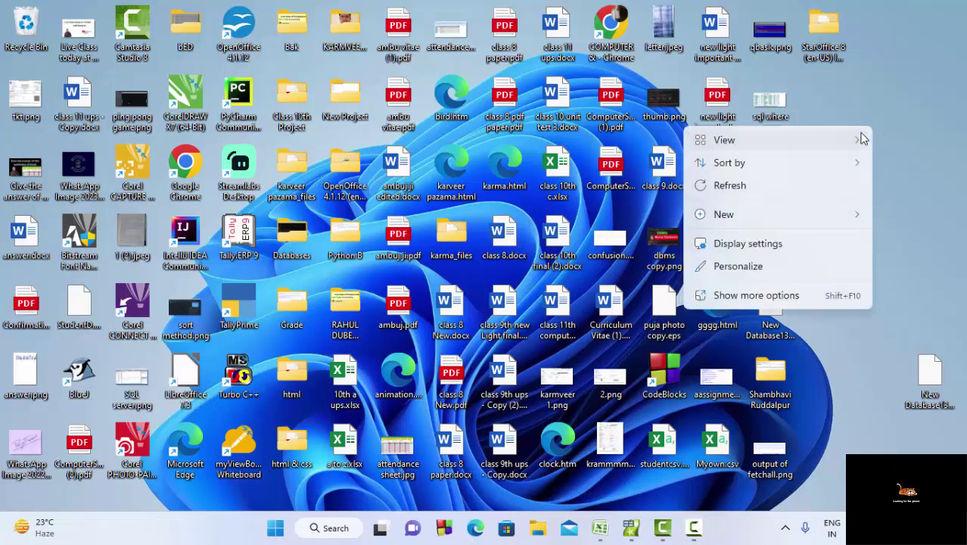
mouse_move(860, 140)
left_click(902, 96)
right_click(899, 98)
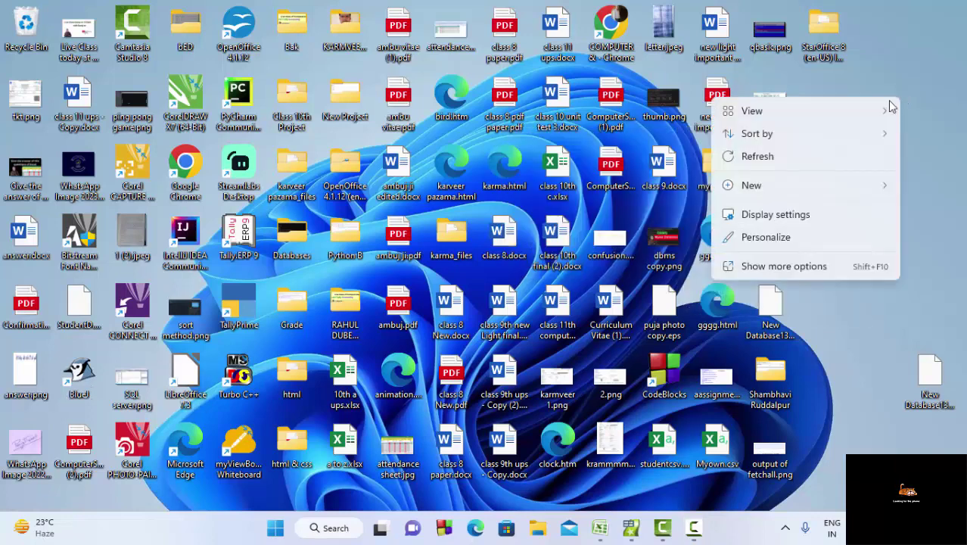
left_click(808, 159)
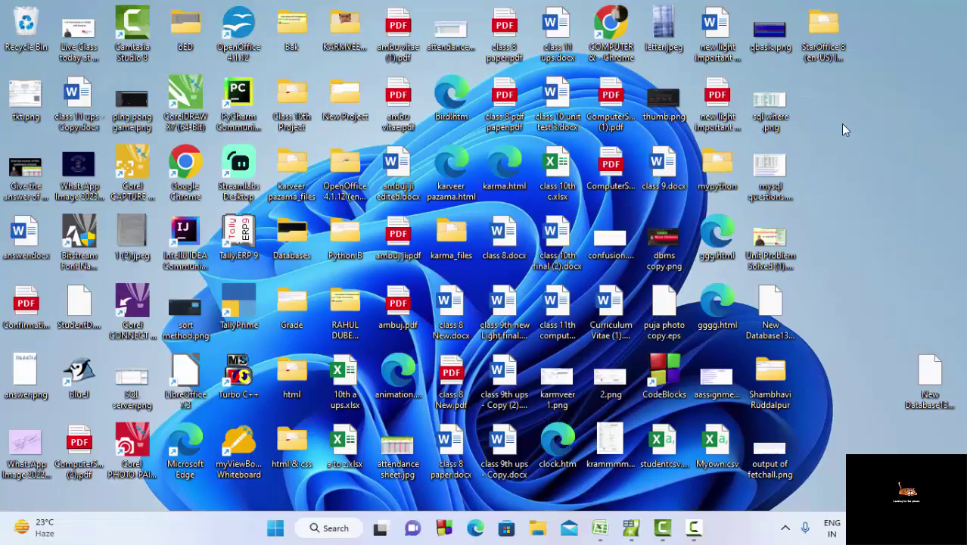
- Refresh the desktop once more and bring the StarOffice Calc window to the front
right_click(841, 124)
mouse_move(807, 162)
left_click(801, 183)
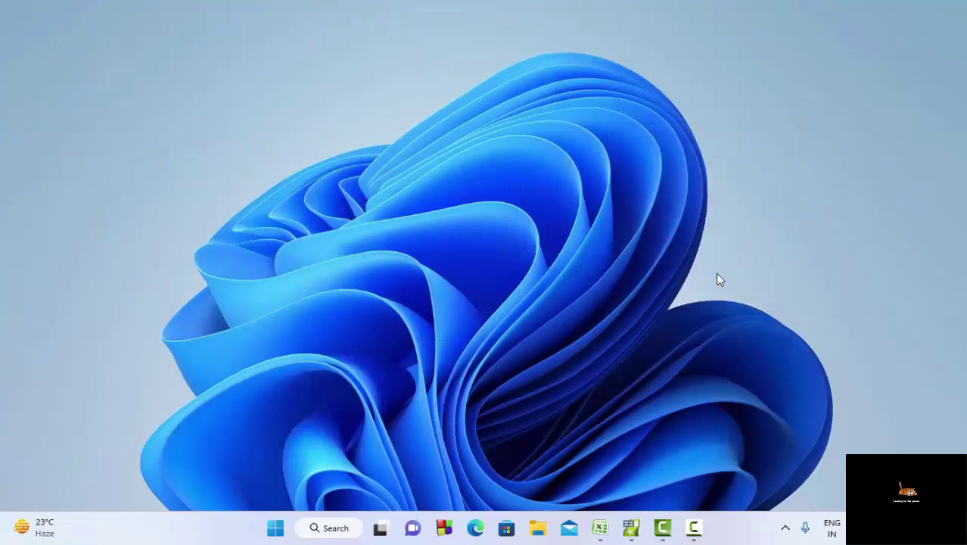
left_click(630, 527)
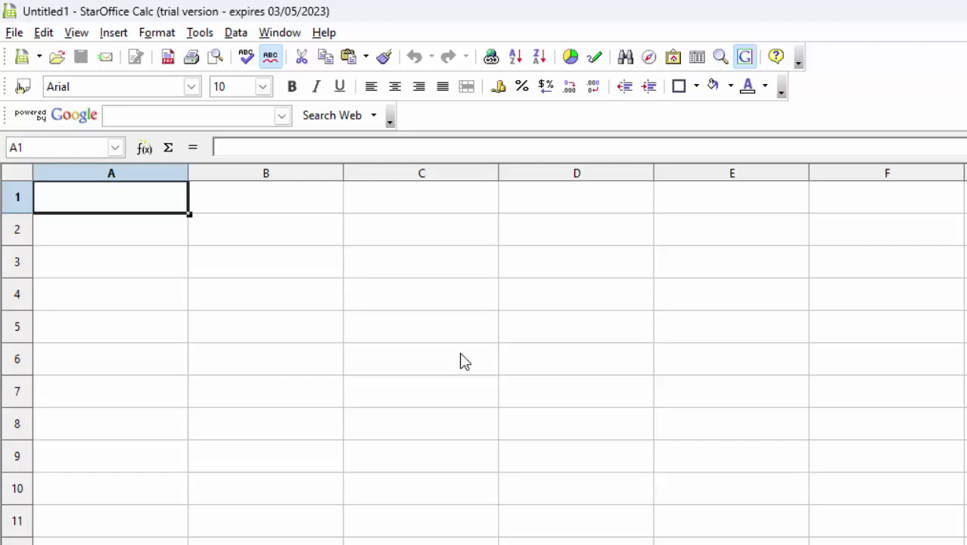
- Paste the student marks table into the sheet at A1 and deselect it
key("ctrl+v")
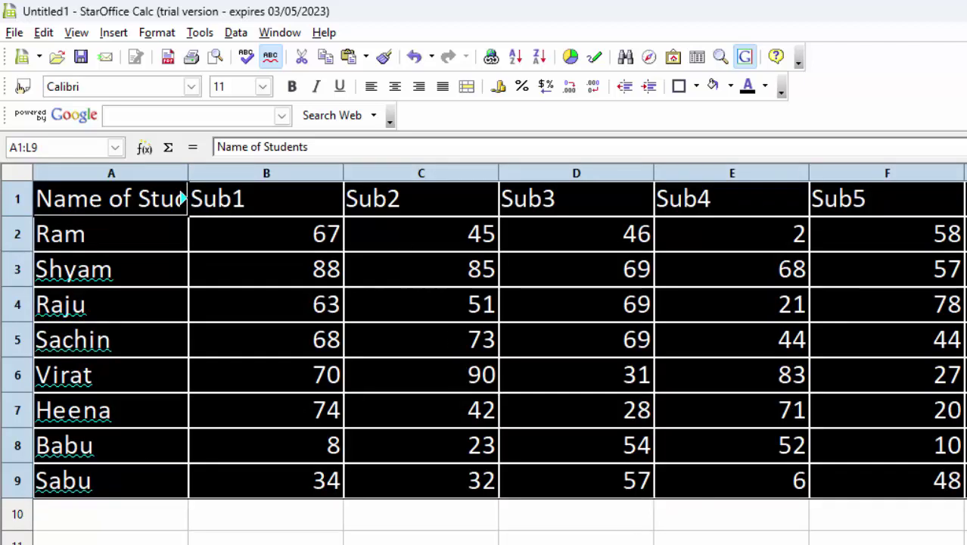
scroll(484, 333, "right", 6)
scroll(484, 333, "left", 4)
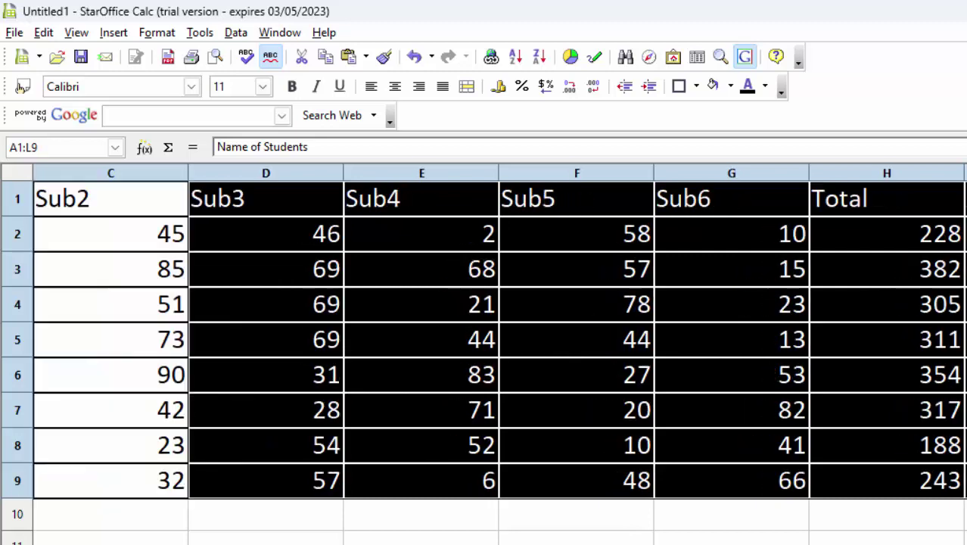
left_click(730, 541)
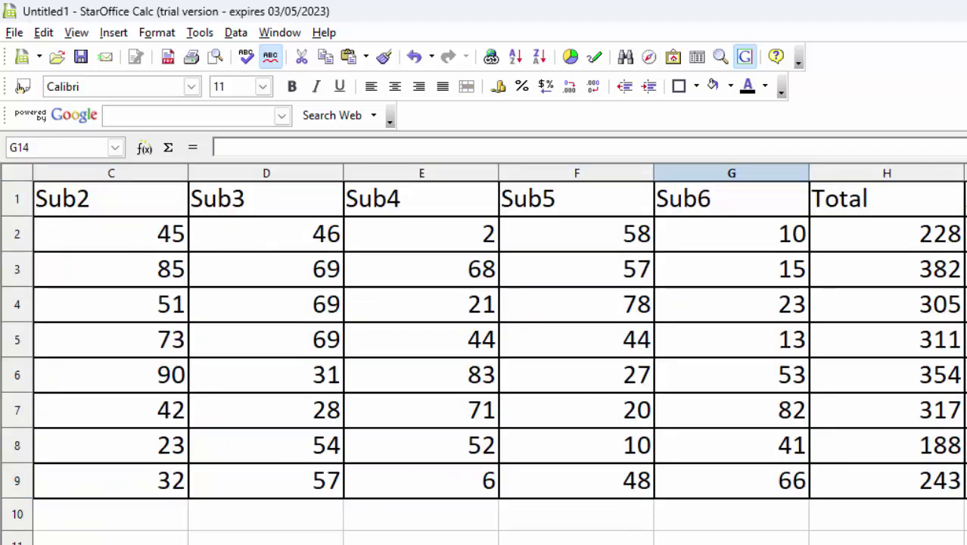
- Widen column A so 'Name of Students' and the names fit
scroll(485, 333, "left", 2)
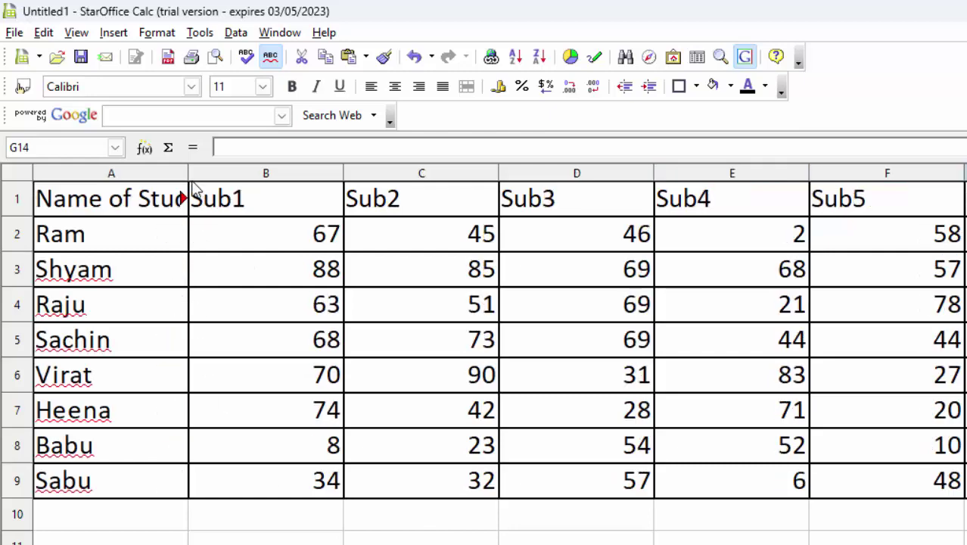
left_click_drag(189, 174, 233, 174)
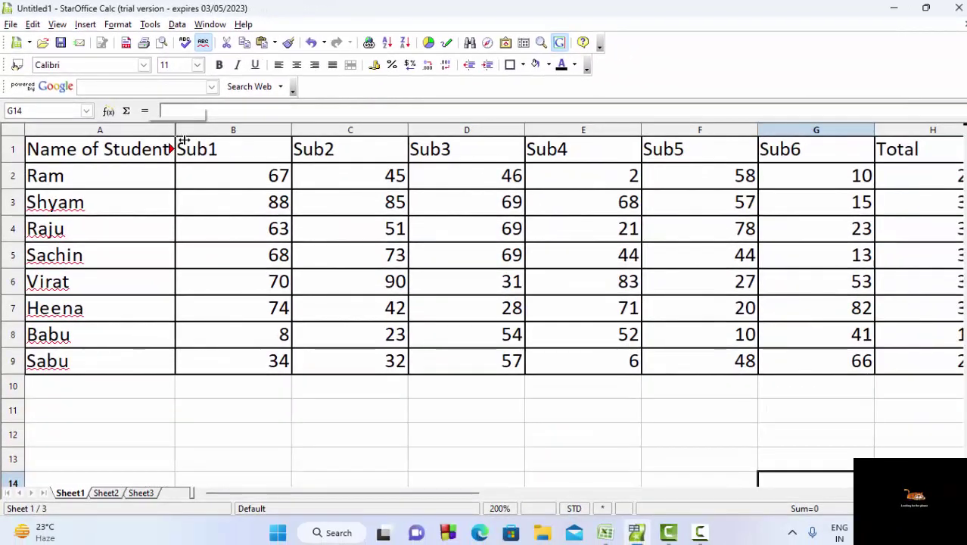
left_click_drag(183, 140, 221, 179)
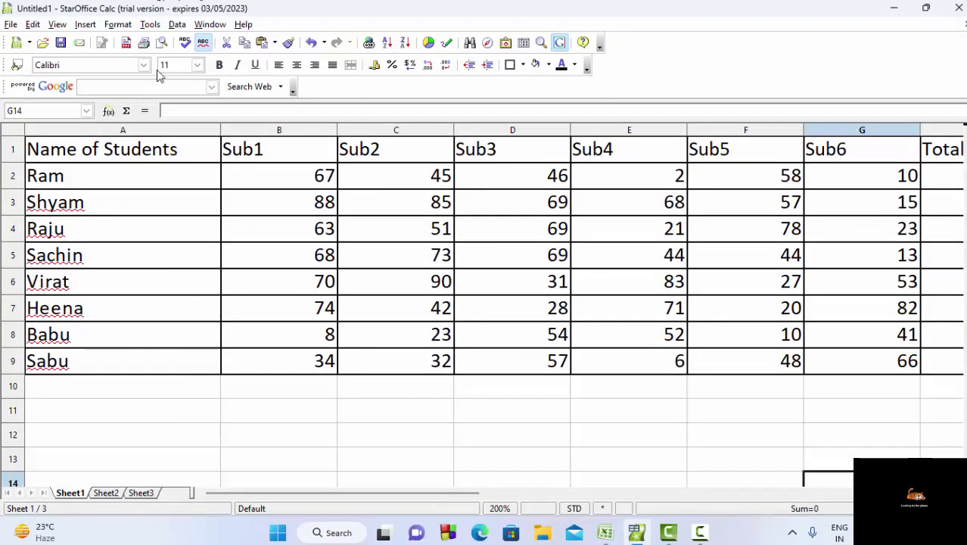
- Set the sheet zoom to 100%
left_click(58, 25)
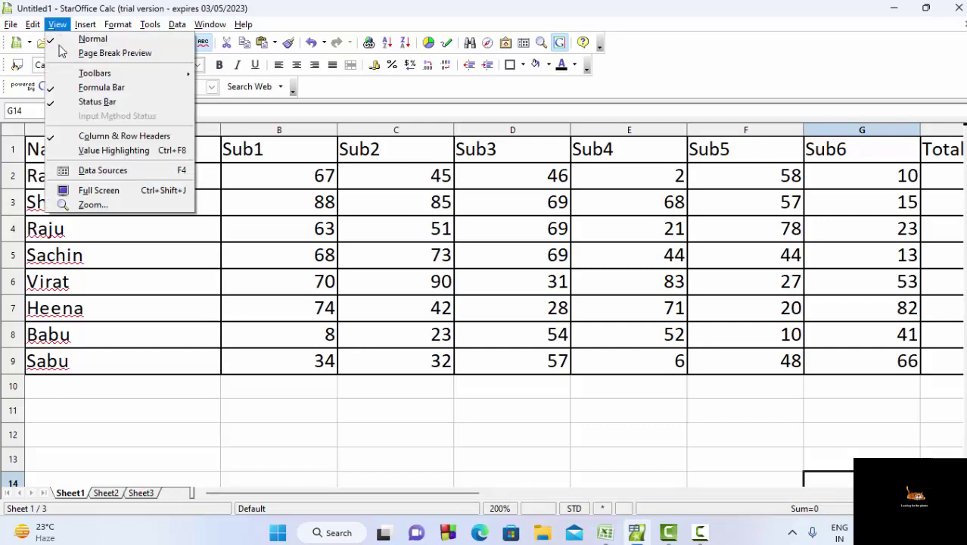
left_click(93, 206)
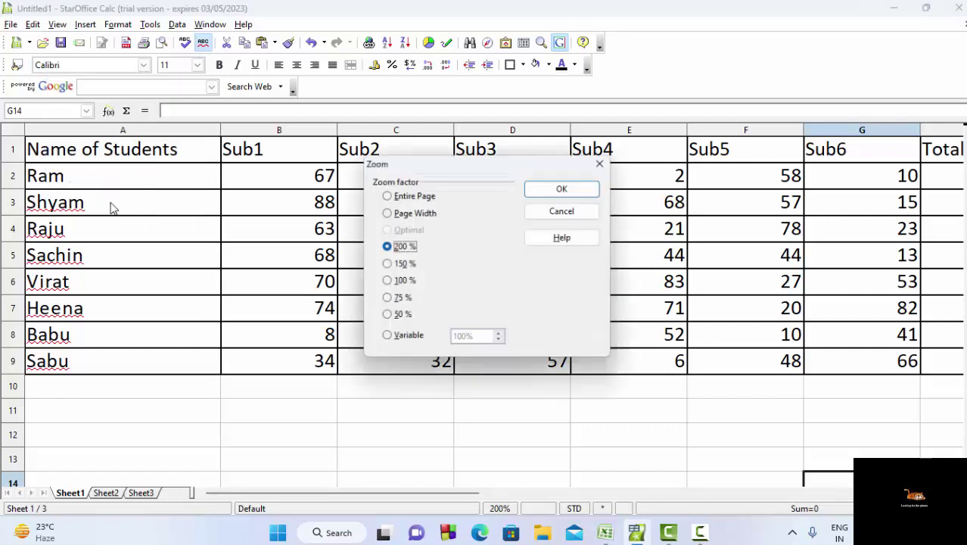
left_click(404, 282)
left_click(565, 187)
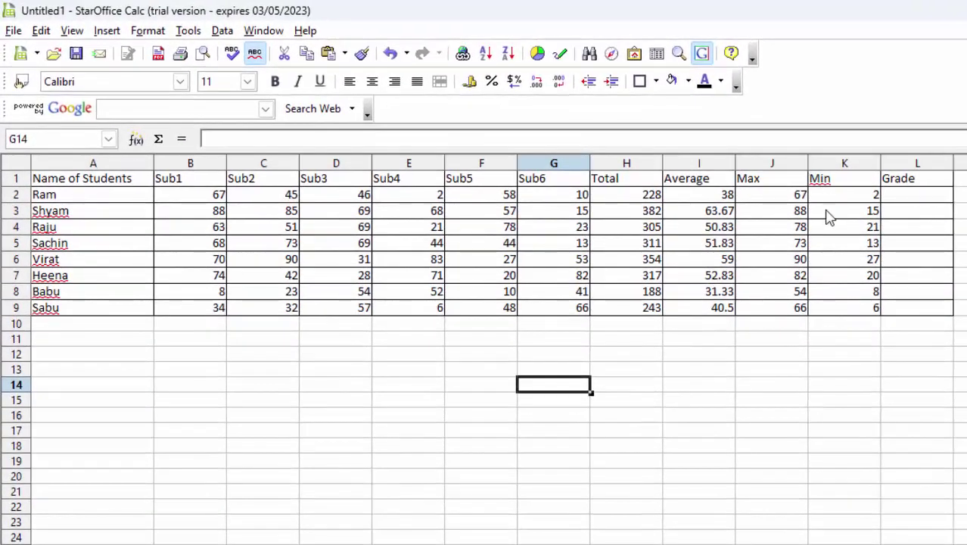
- Clear the Total values in H2:H9 and the Average, Max and Min values in I2:K9
left_click_drag(643, 196, 641, 297)
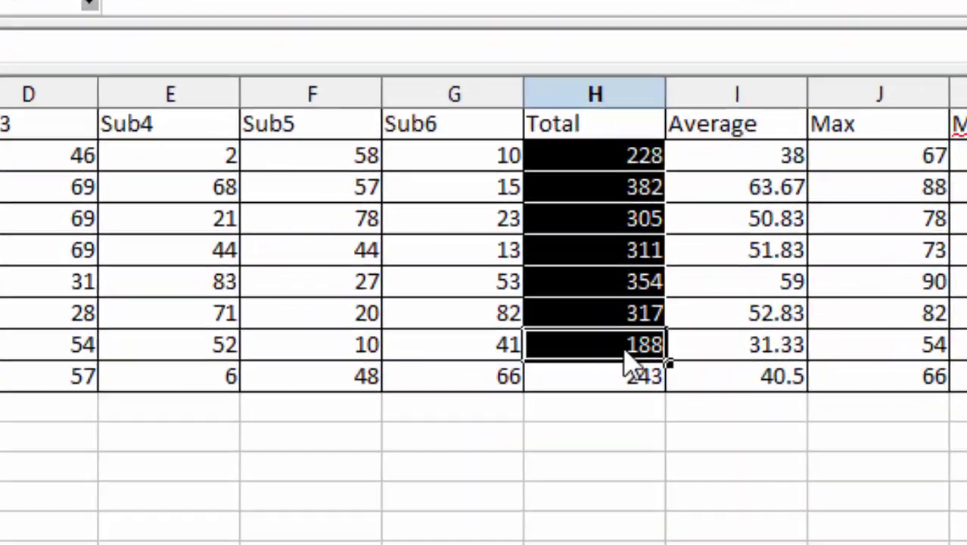
left_click_drag(628, 363, 615, 381)
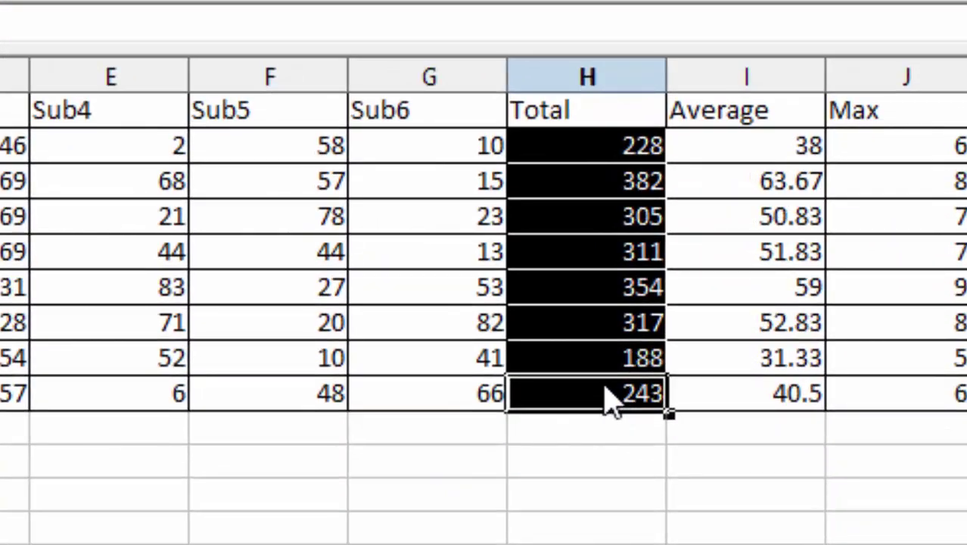
key("Delete")
left_click(870, 270)
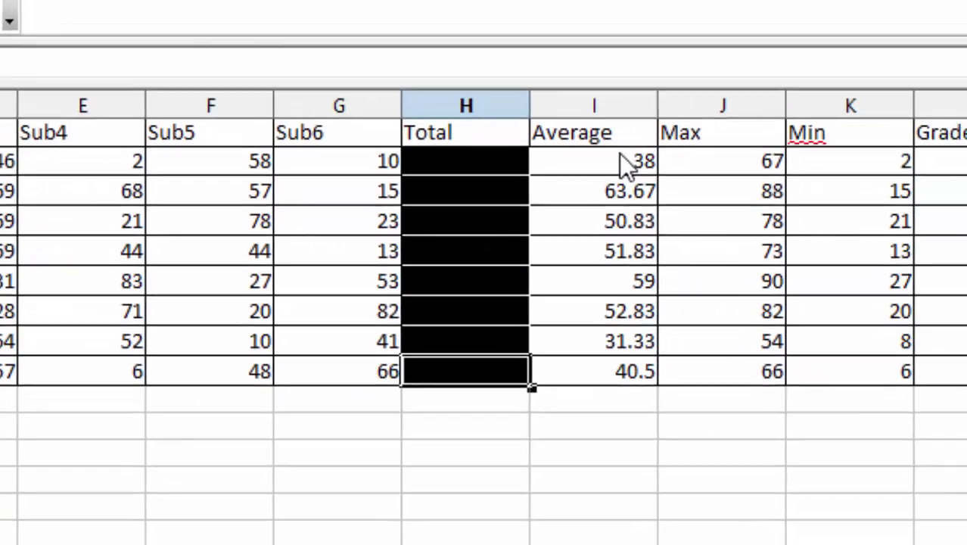
left_click_drag(749, 152, 719, 367)
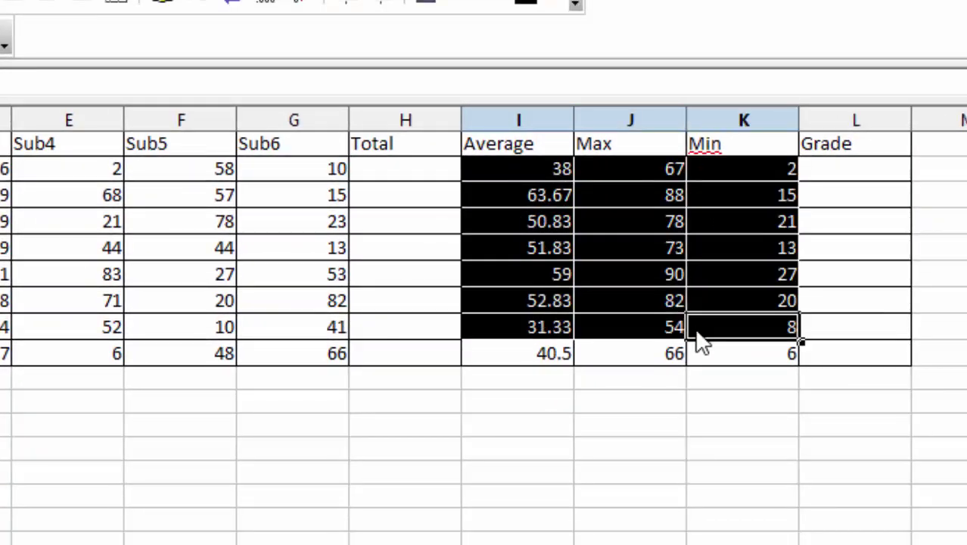
key("BackSpace")
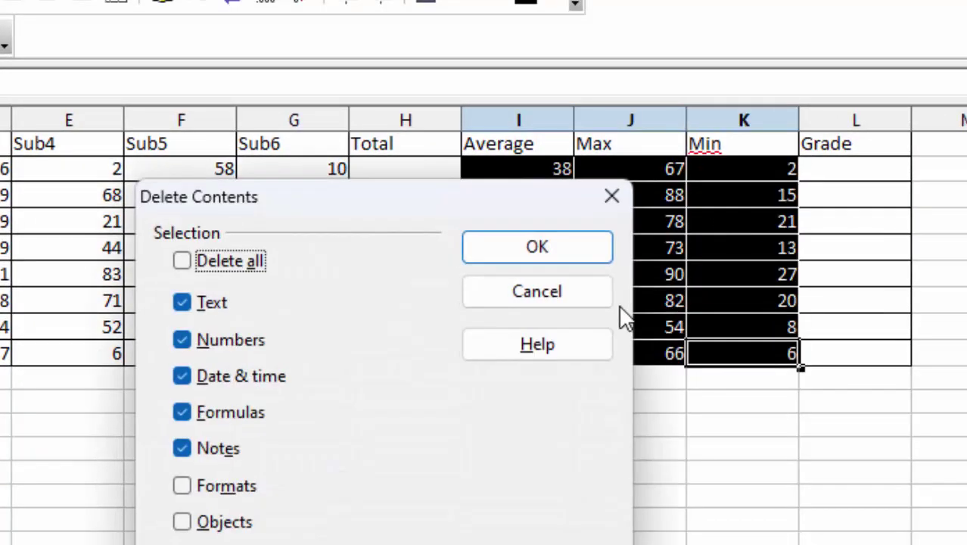
key("Return")
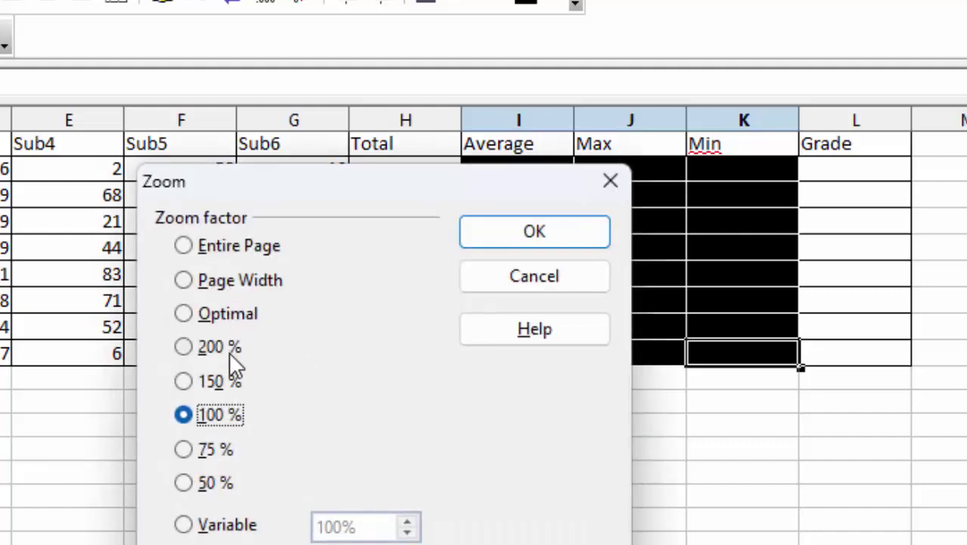
- Set the sheet zoom to 150%
left_click(212, 378)
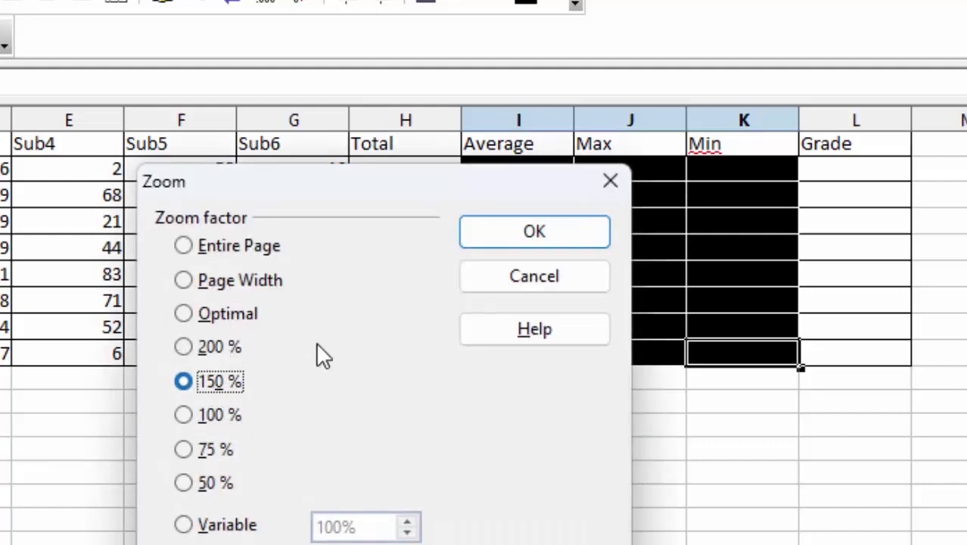
left_click(543, 236)
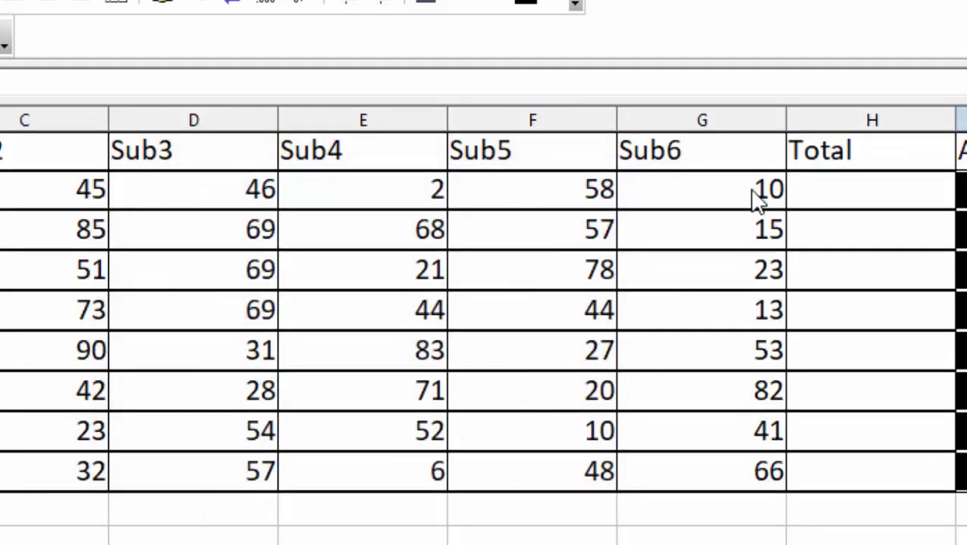
left_click(885, 196)
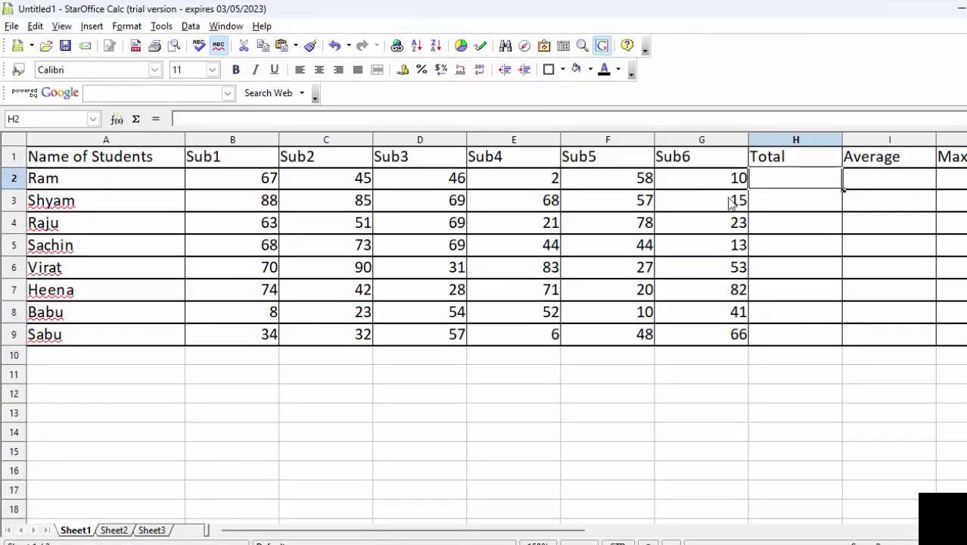
- Enter =SUM(B2:G2) in H2 and fill it down to H9 for all eight totals
type("=")
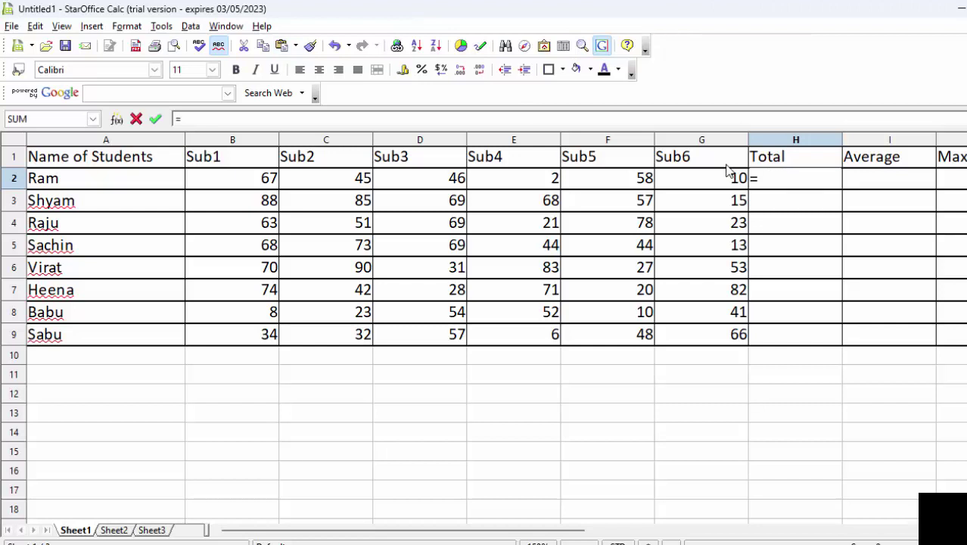
type("sum")
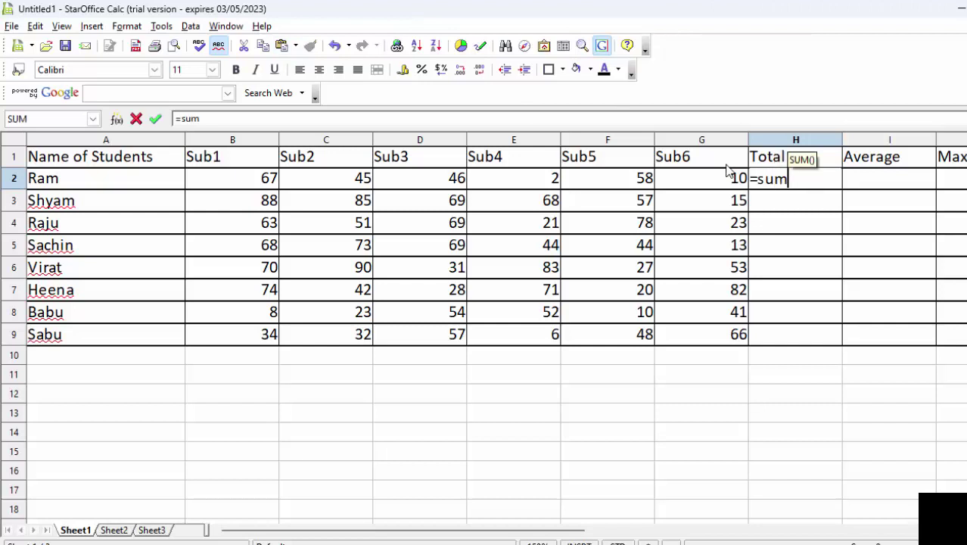
type("(")
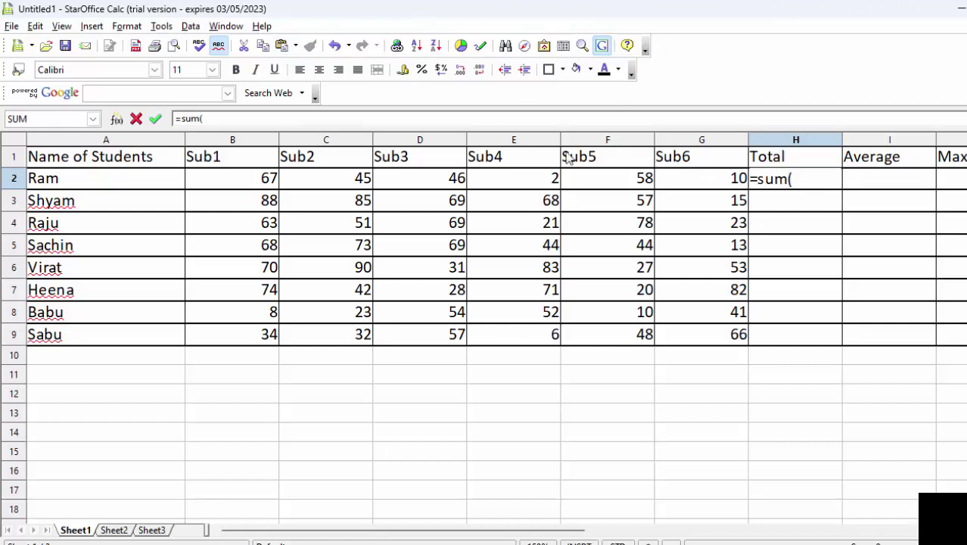
mouse_move(261, 180)
left_mouse_down()
mouse_move(408, 199)
mouse_move(655, 188)
left_mouse_up()
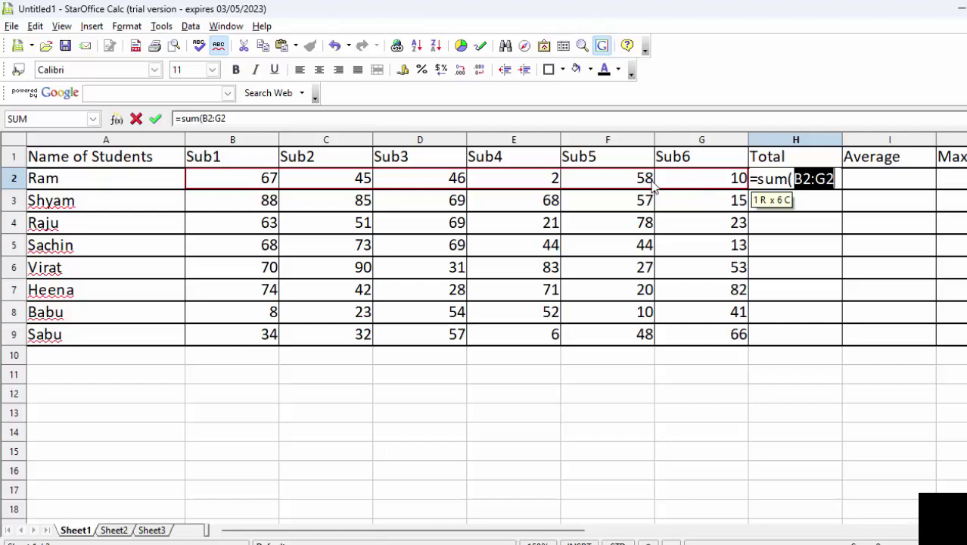
type(")")
key("Return")
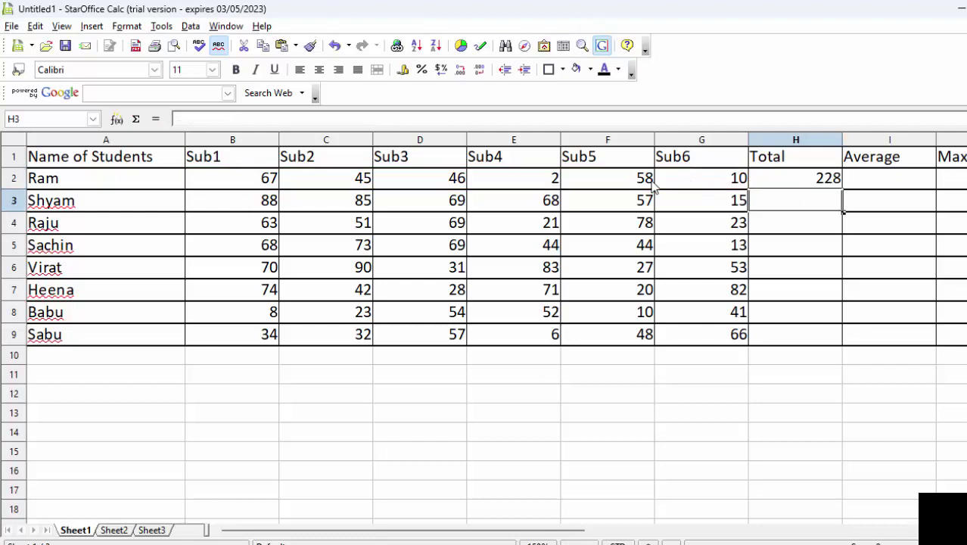
left_click(803, 180)
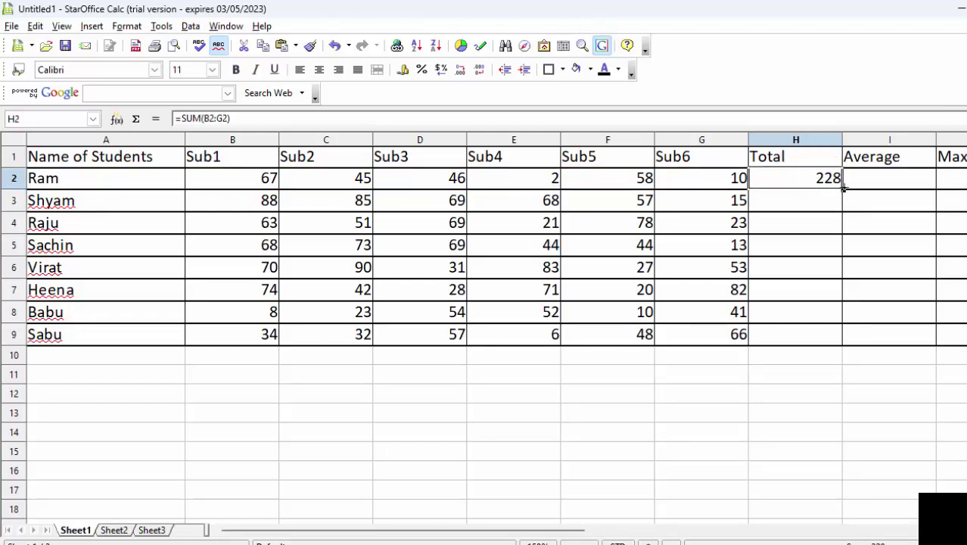
left_click_drag(843, 187, 842, 344)
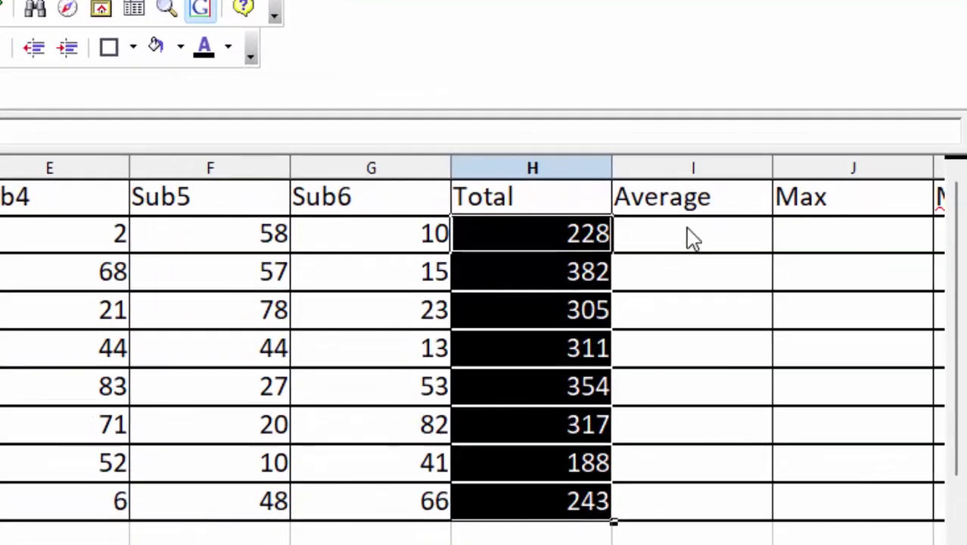
- Enter =AVERAGE(B2:G2) in I2 and fill it down to I9
left_click(889, 181)
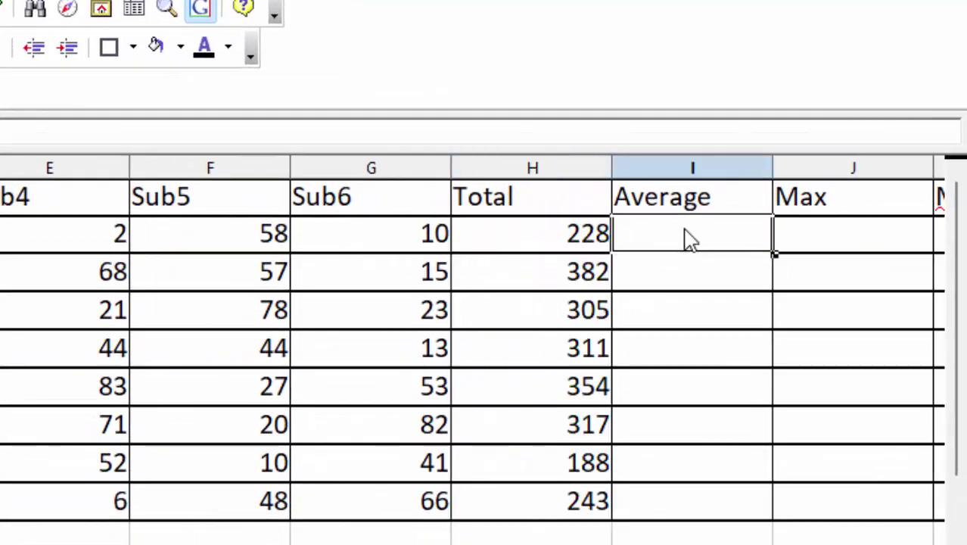
type("=avera")
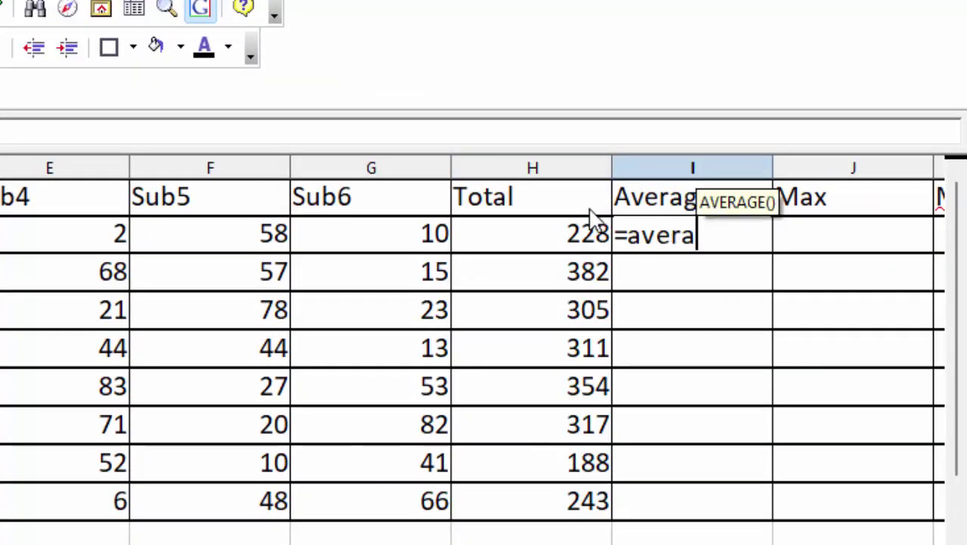
type("ge")
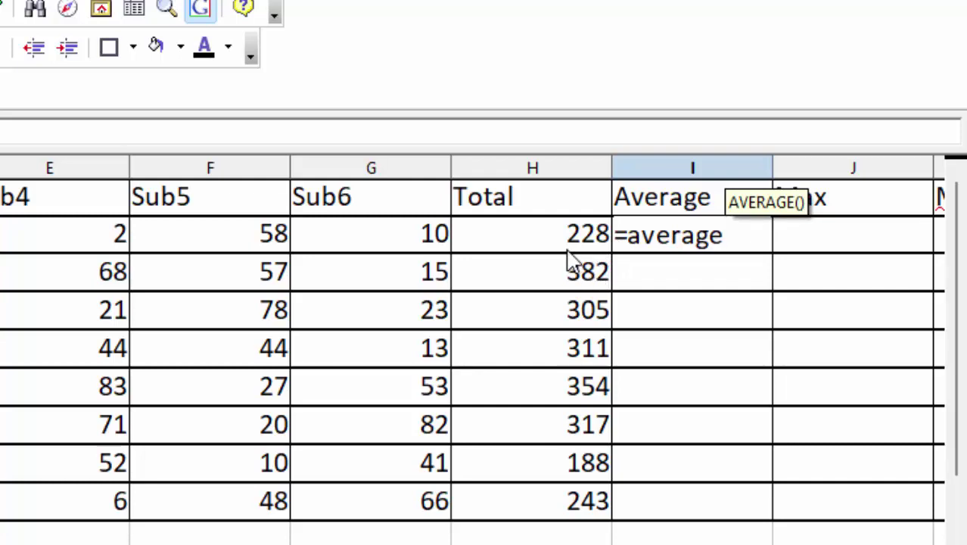
type("(")
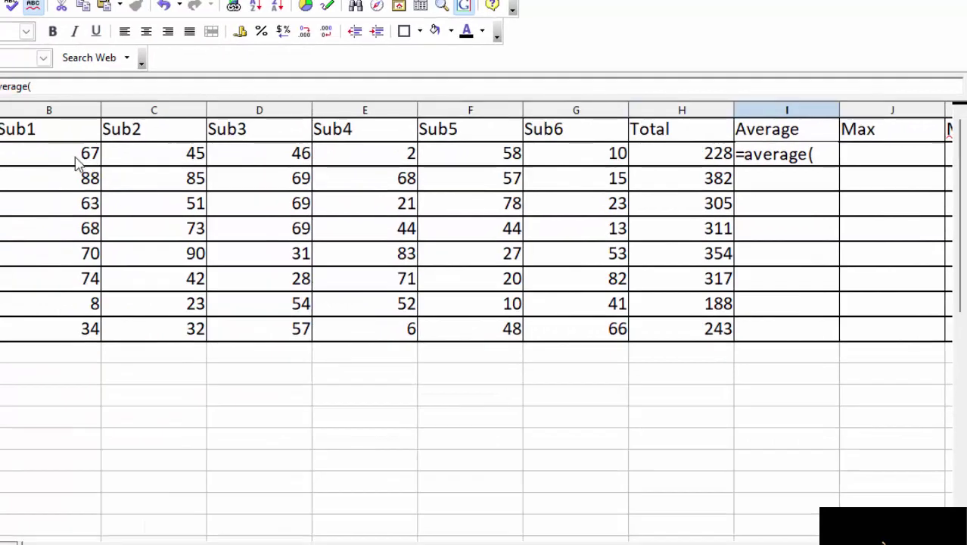
left_click(76, 160)
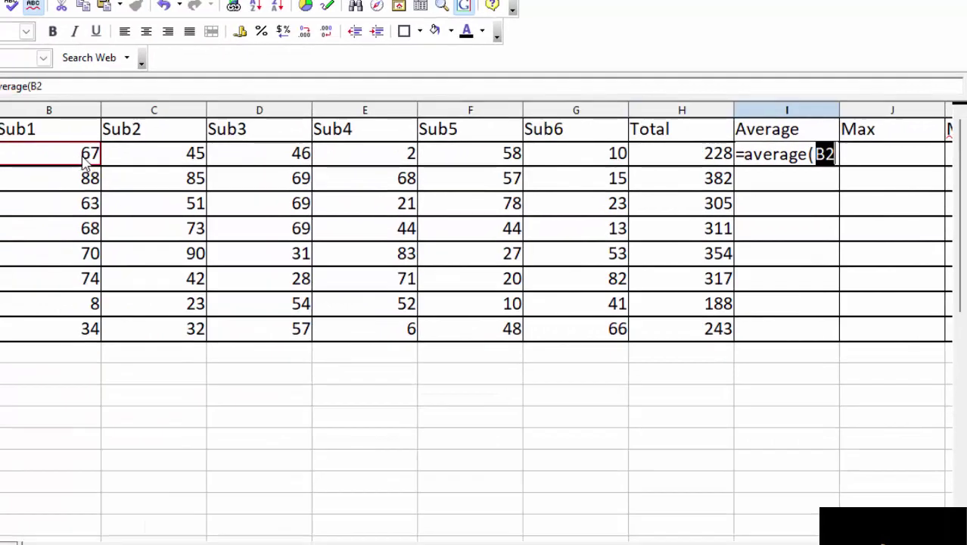
mouse_move(85, 161)
left_mouse_down()
mouse_move(418, 157)
mouse_move(490, 139)
left_mouse_up()
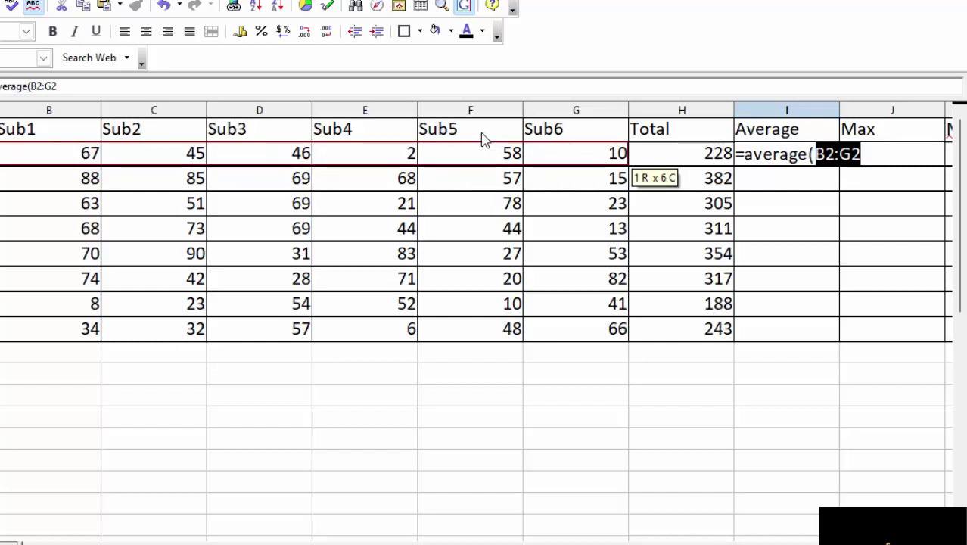
type(")")
key("Return")
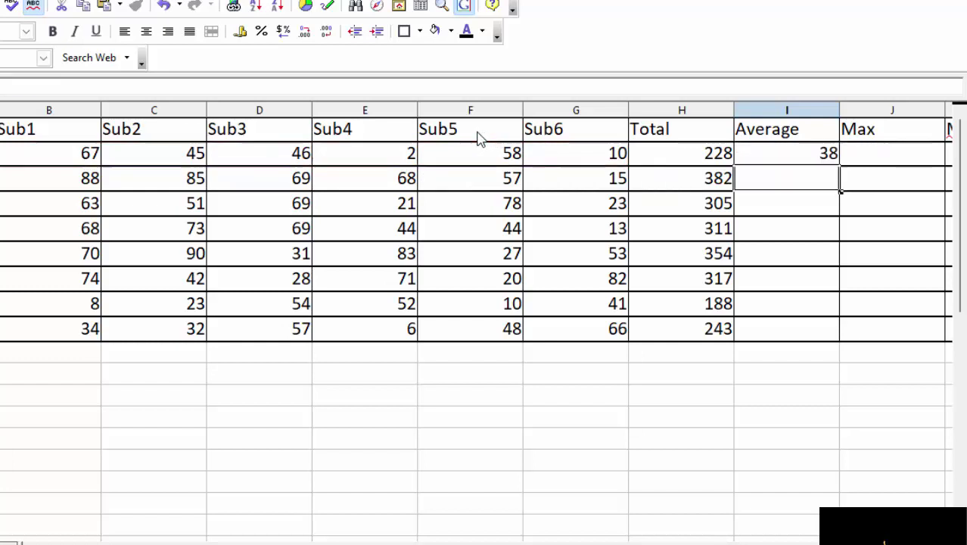
left_click(826, 149)
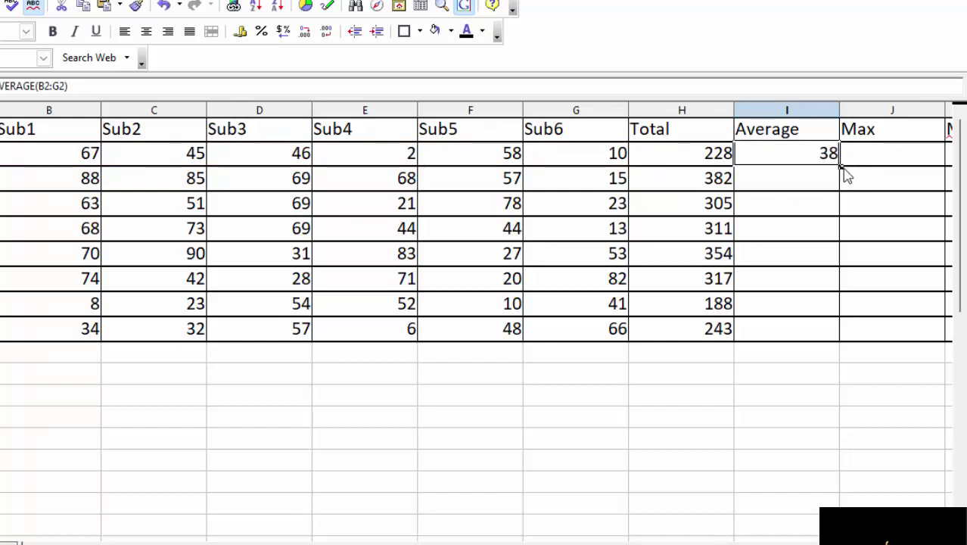
double_click(839, 166)
- Enter =MAX(B2:G2) in J2 and fill it down to J9
left_click(859, 160)
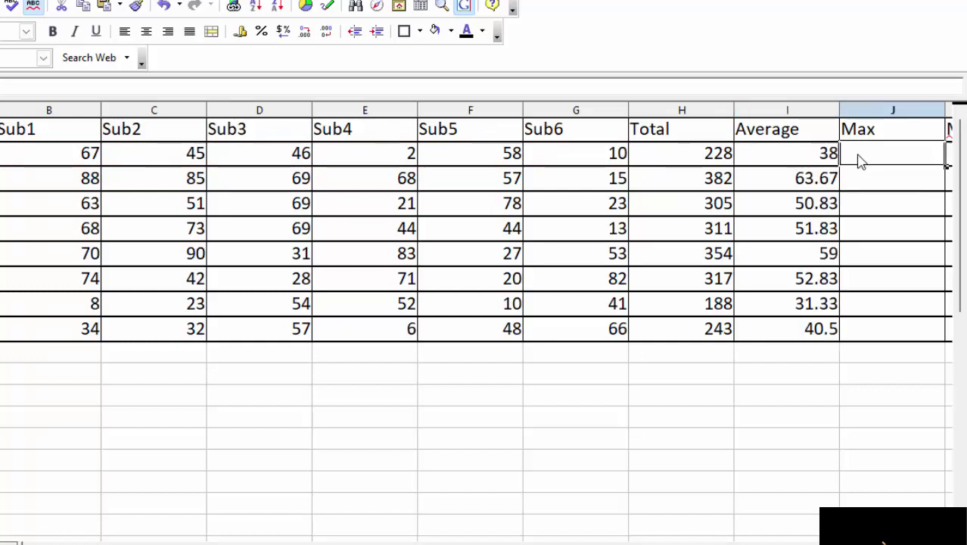
type("=m")
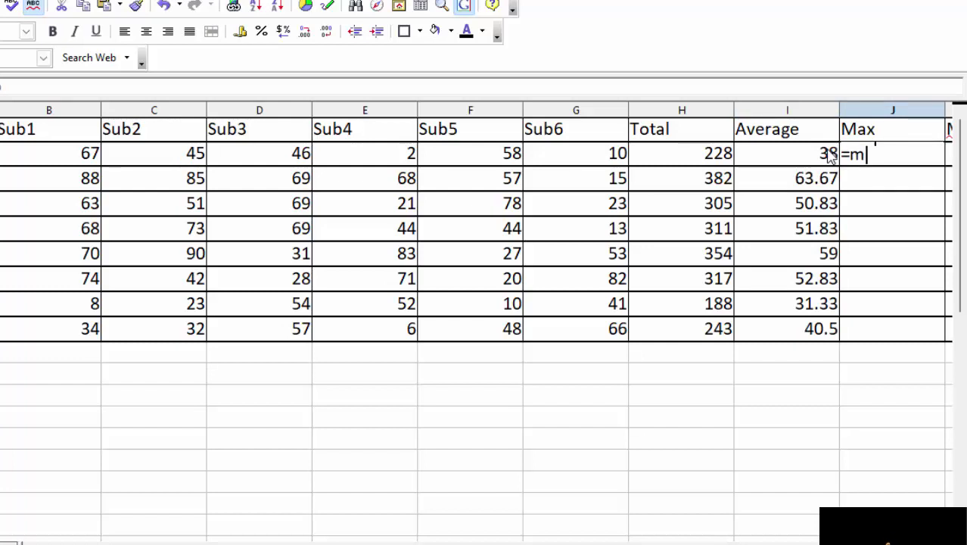
type("ax(")
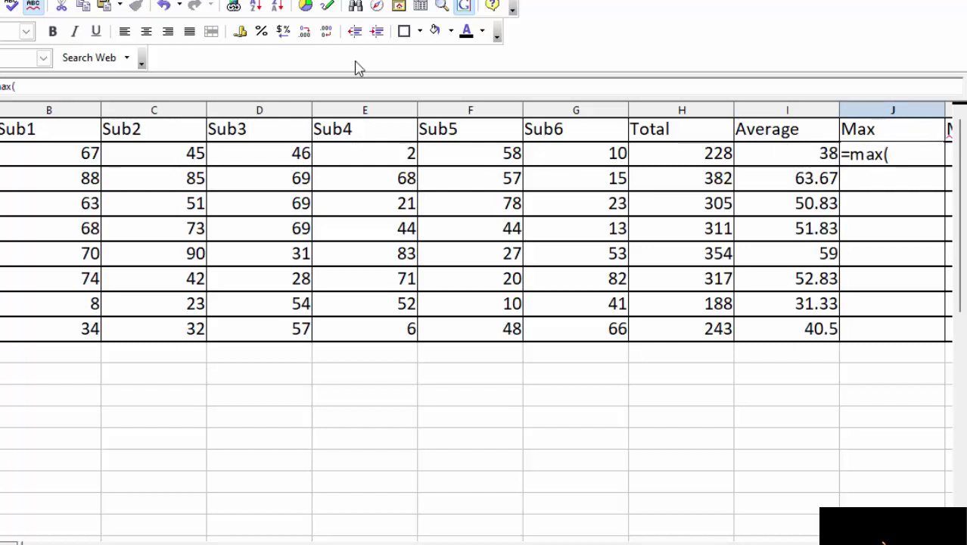
mouse_move(63, 151)
left_mouse_down()
mouse_move(448, 166)
mouse_move(571, 159)
left_mouse_up()
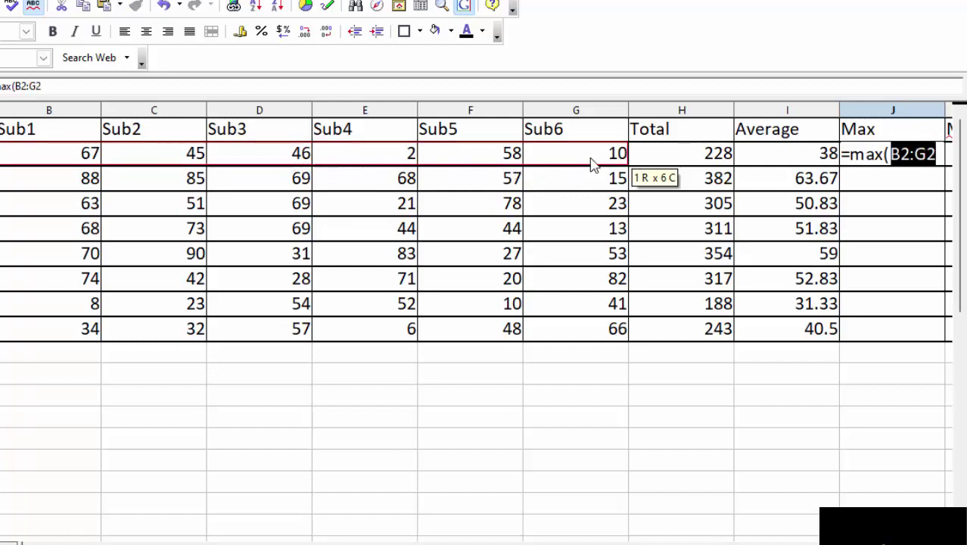
type(")")
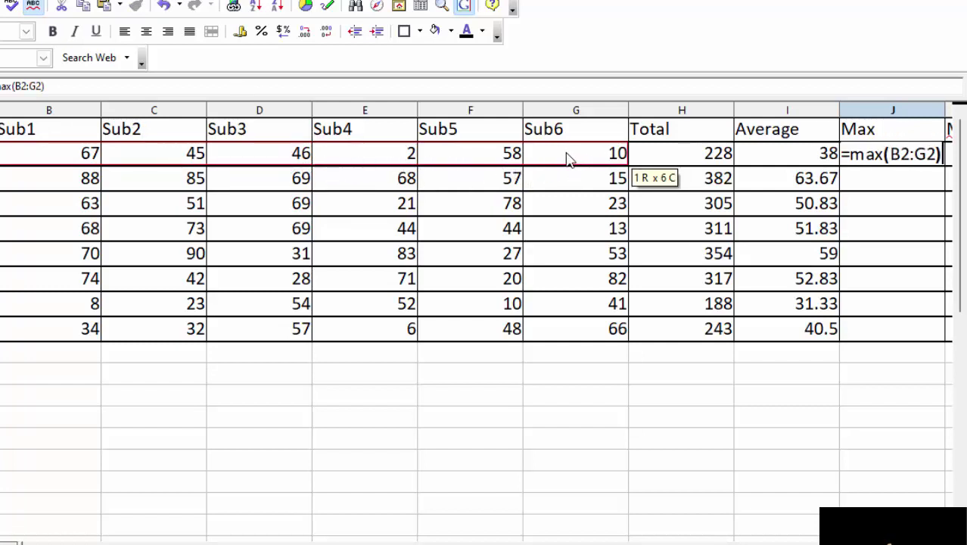
key("Return")
left_click(917, 155)
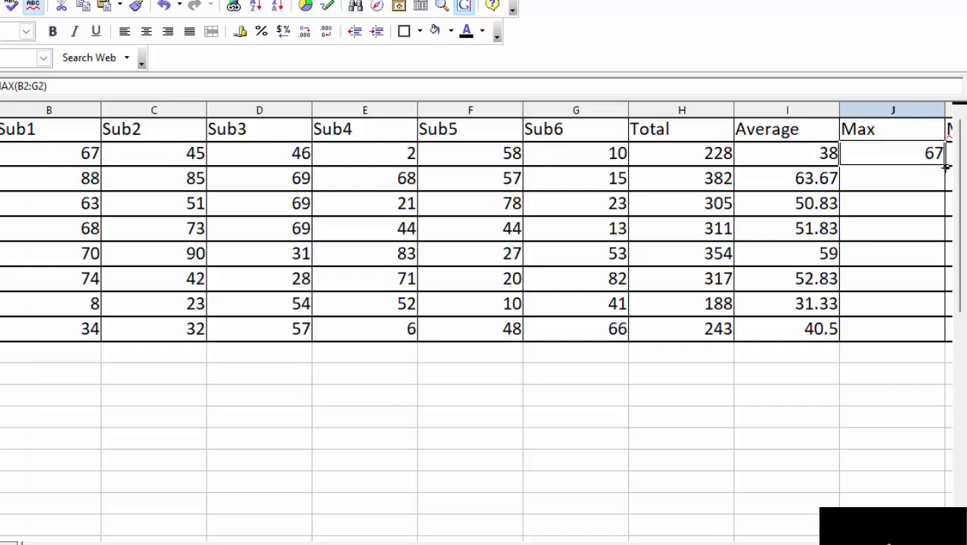
double_click(947, 167)
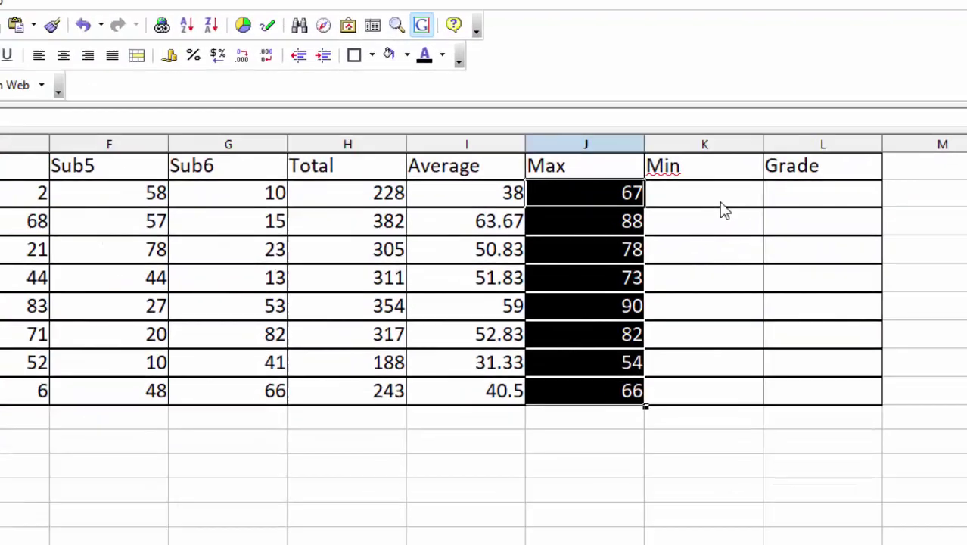
- Enter =MIN(B2:G2) in K2 and fill it down to K9
left_click(808, 182)
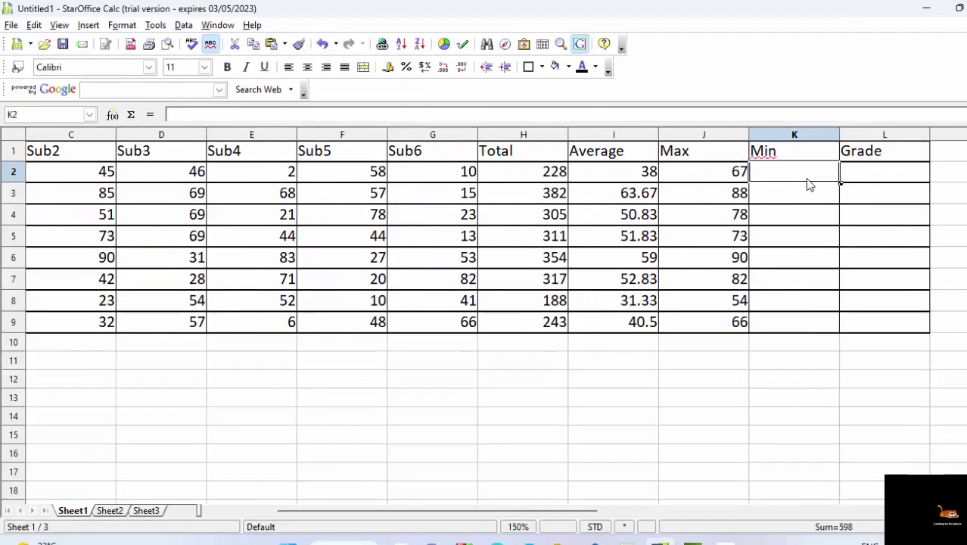
type("=mi")
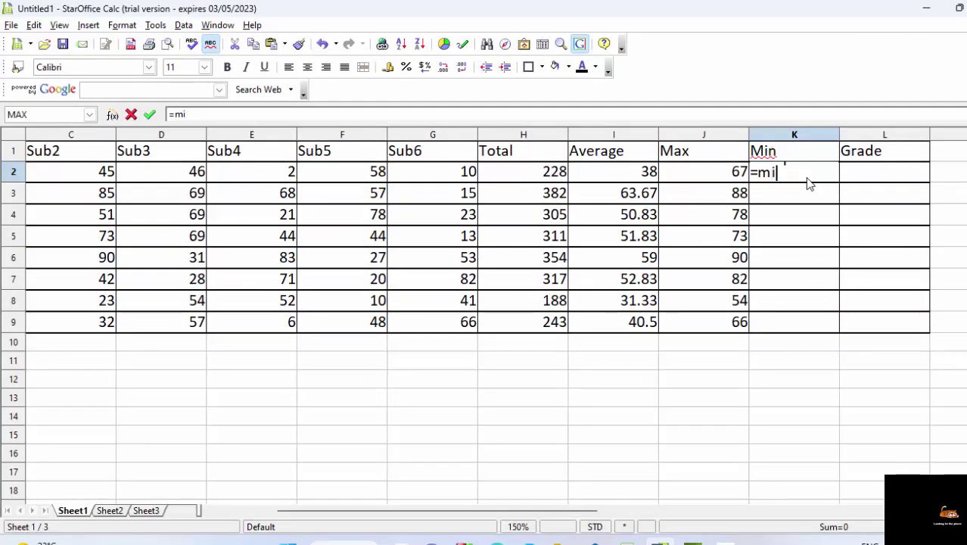
type("n(")
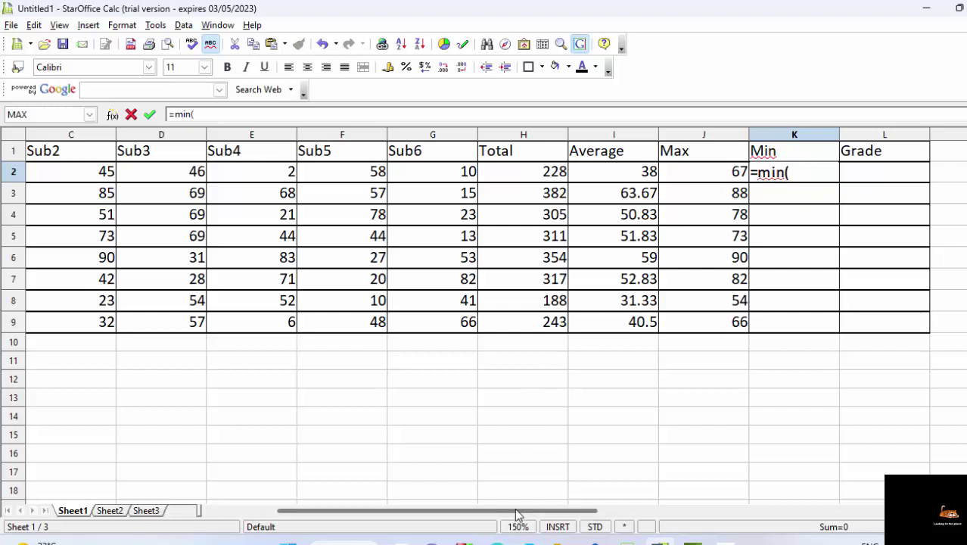
left_click_drag(520, 510, 457, 509)
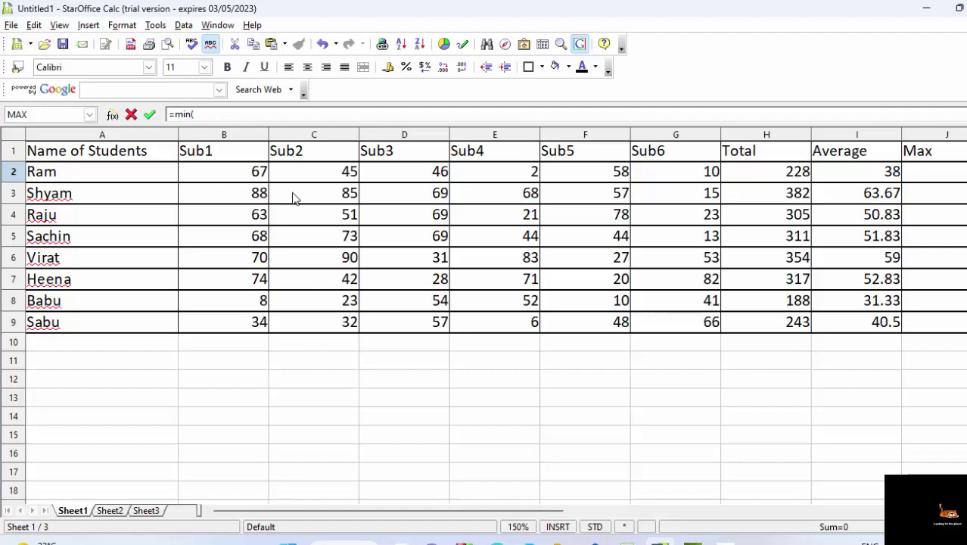
left_click_drag(224, 176, 668, 186)
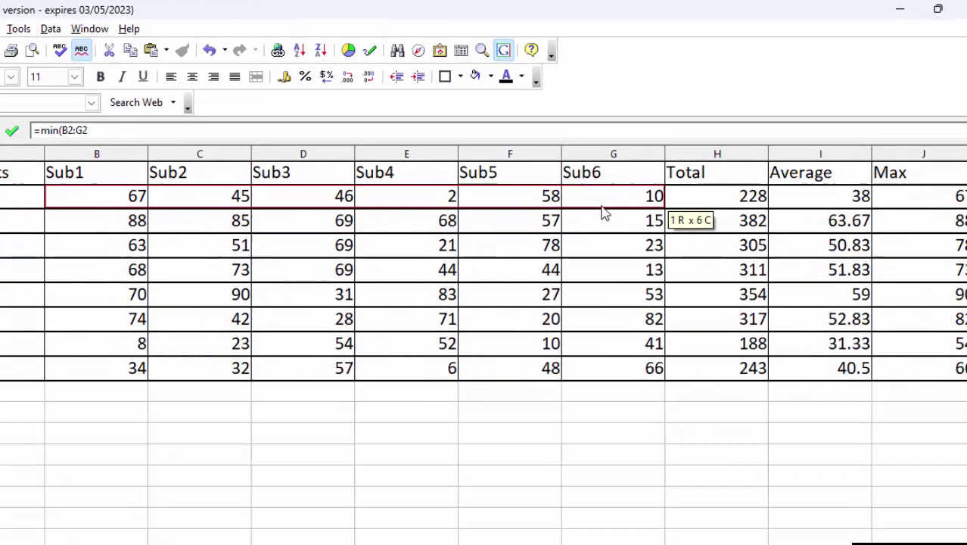
key("Return")
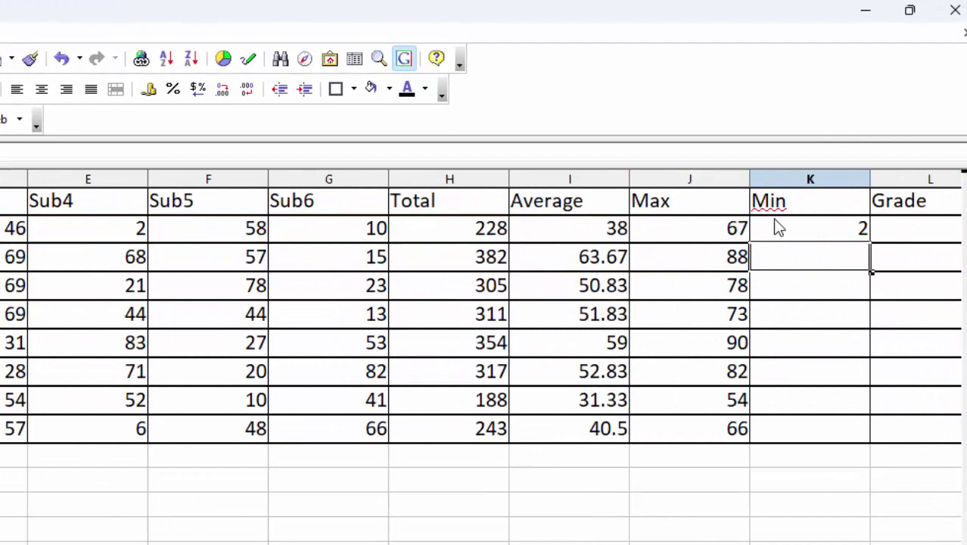
left_click(798, 226)
double_click(866, 242)
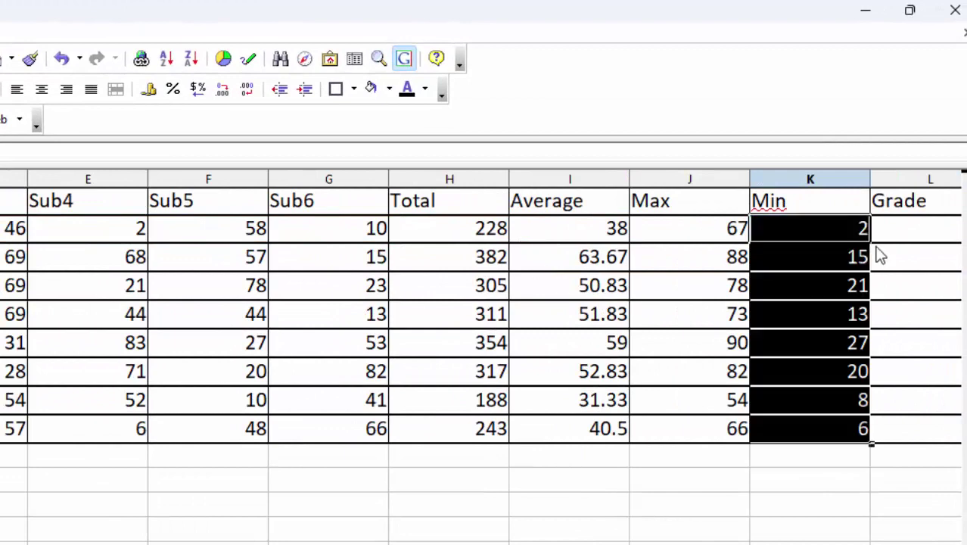
left_click(890, 242)
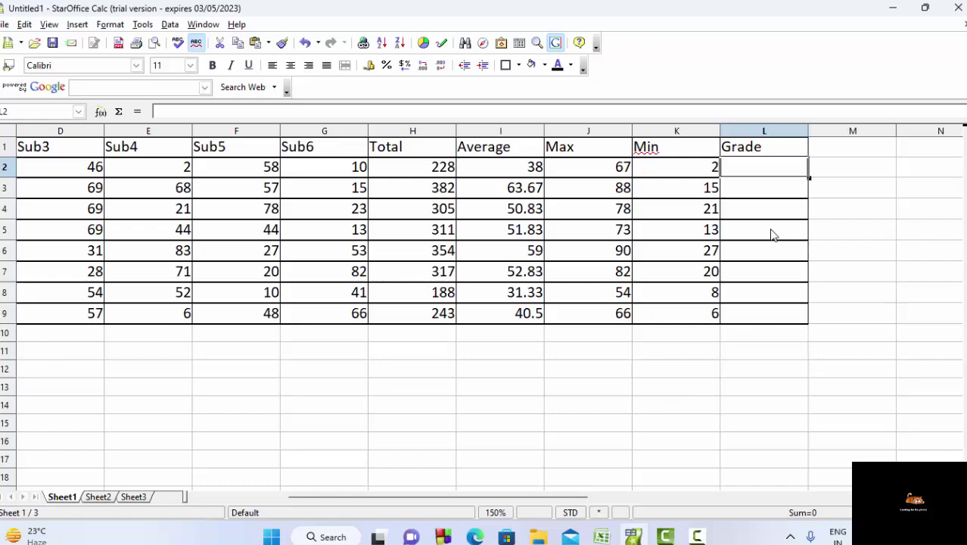
- Start L2's grade formula with =IF(I2>=85,"A++", for averages of 85 or more
type("=i")
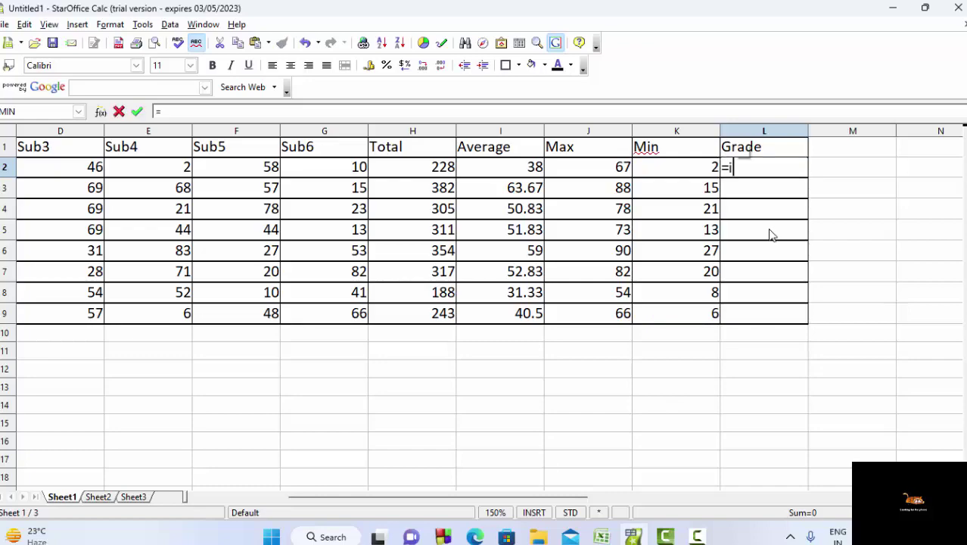
type("f")
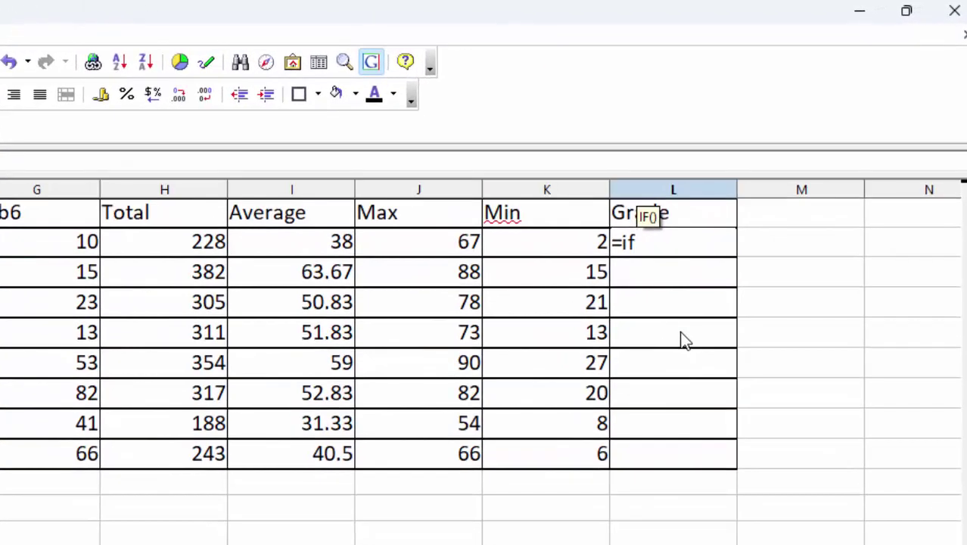
type("(")
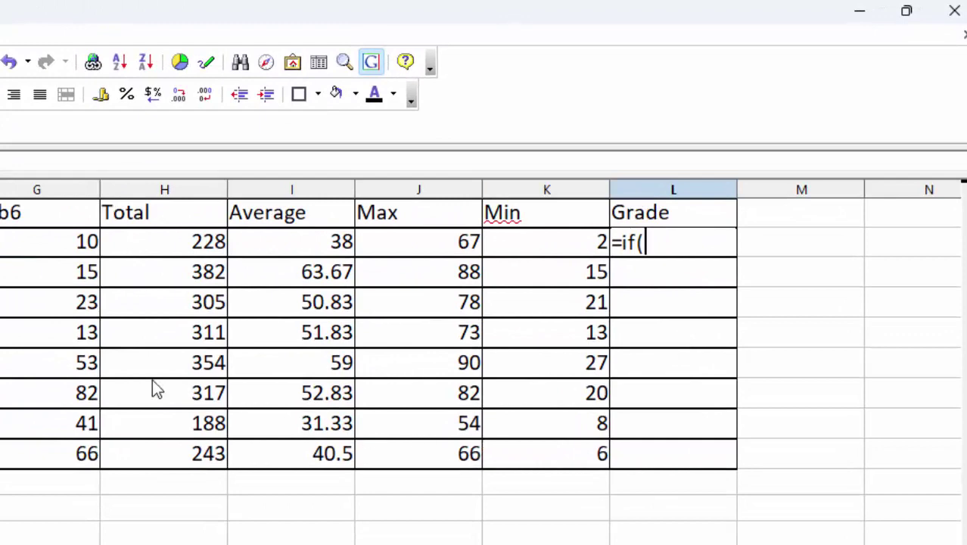
left_click(322, 255)
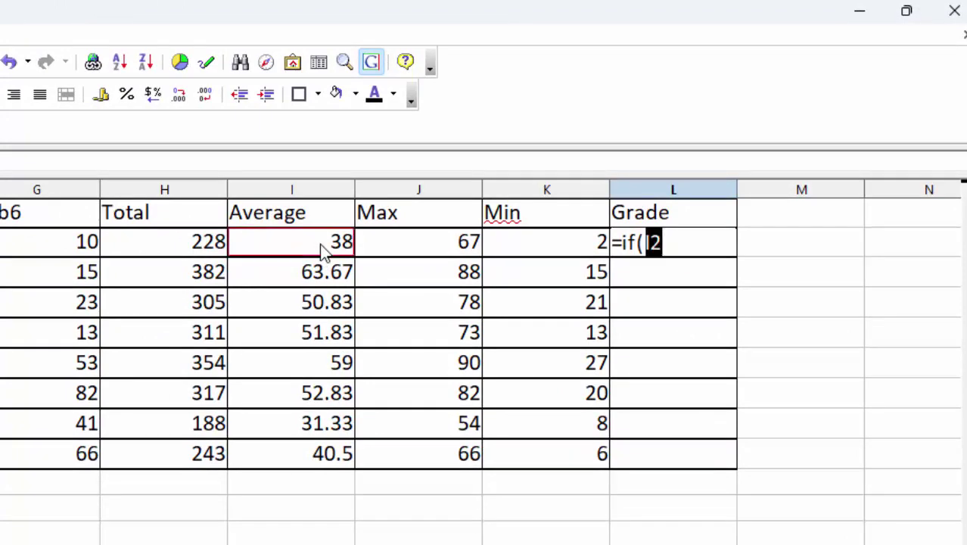
type(">=")
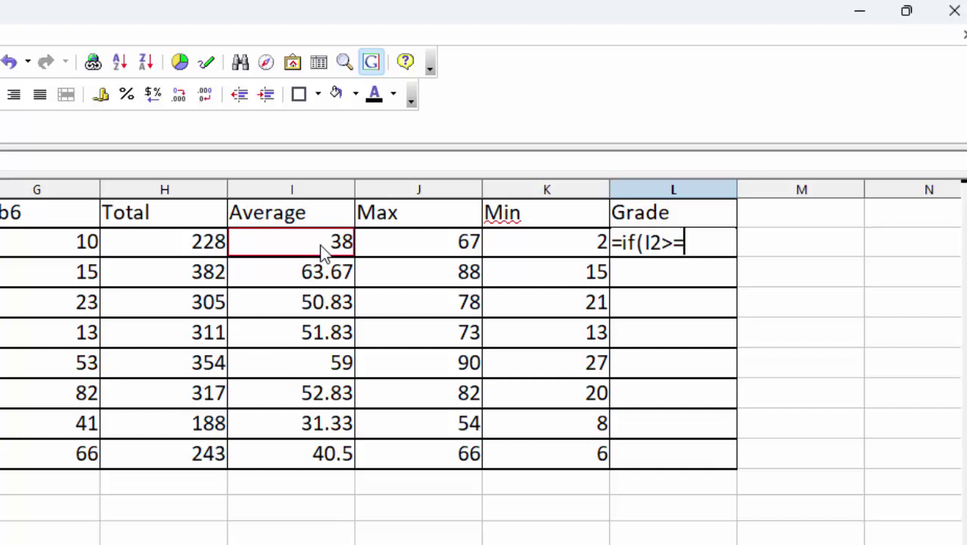
type("85m")
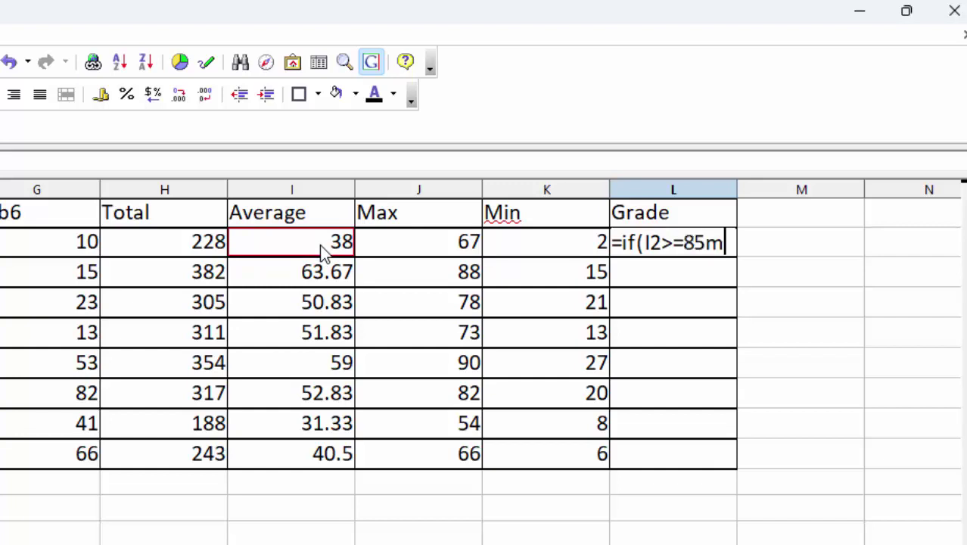
key("BackSpace")
type(",\"")
type("A")
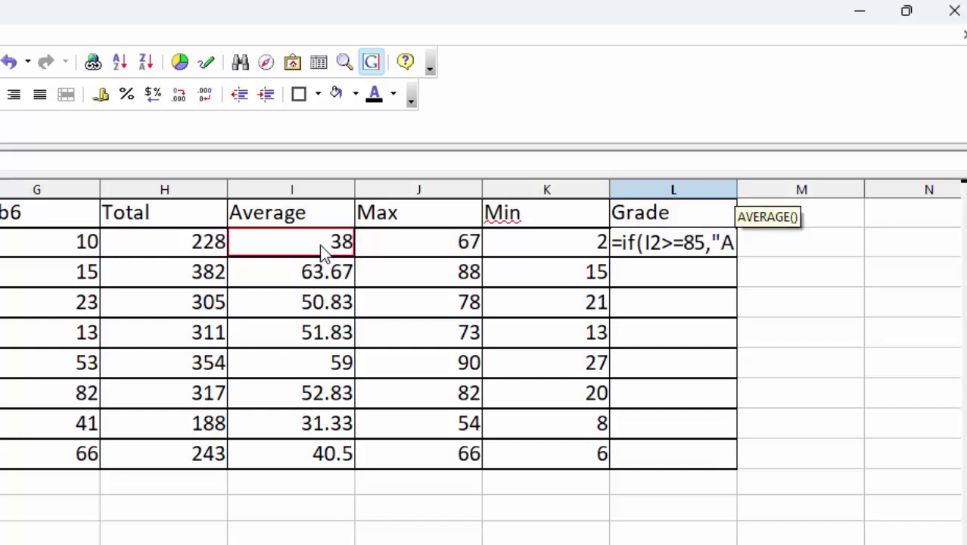
type("++\"")
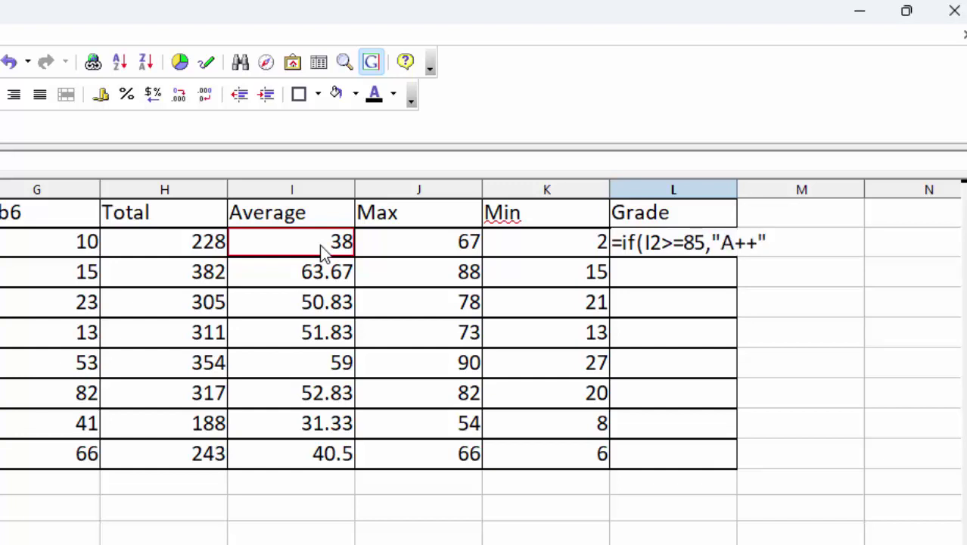
type(",")
type("if")
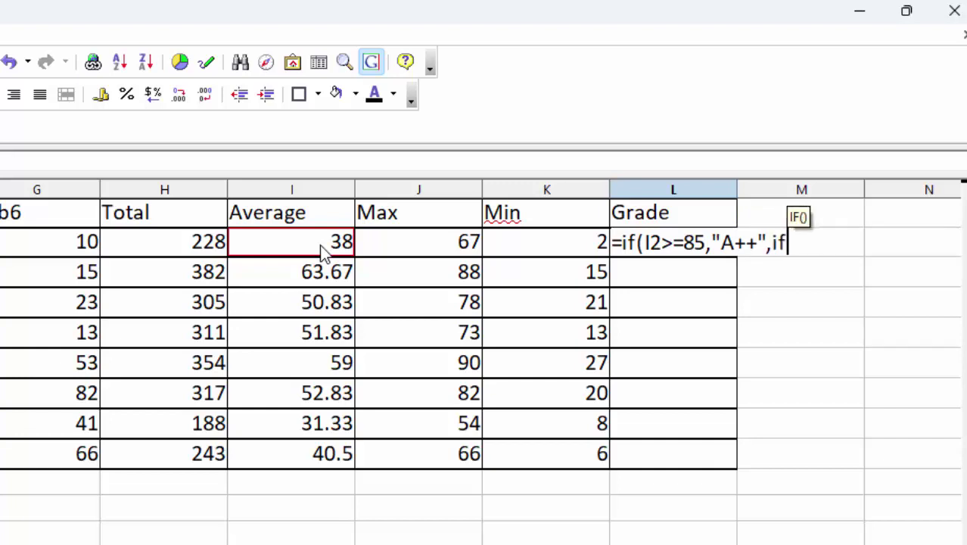
type("(")
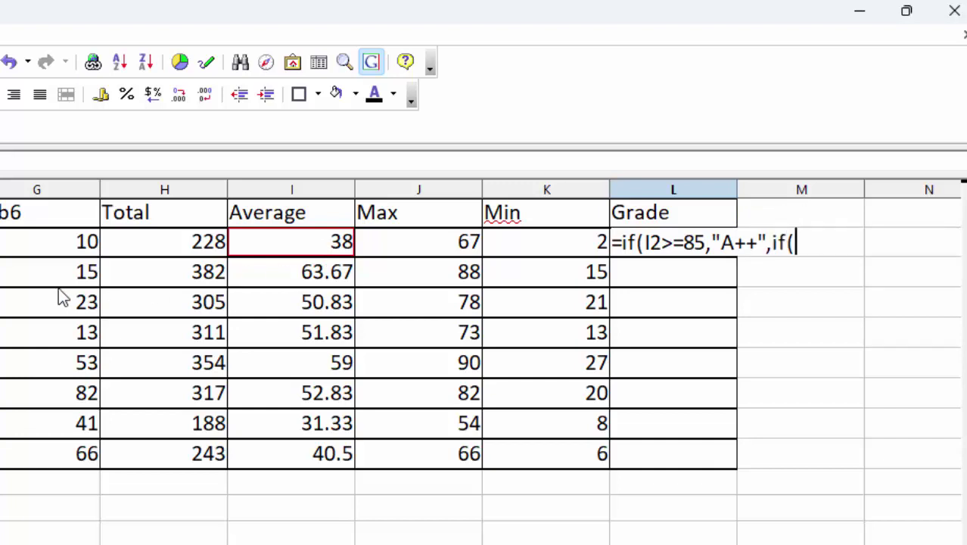
- Nest the A+ test at I2>=75 and the B+ test at I2>=60
left_click(289, 244)
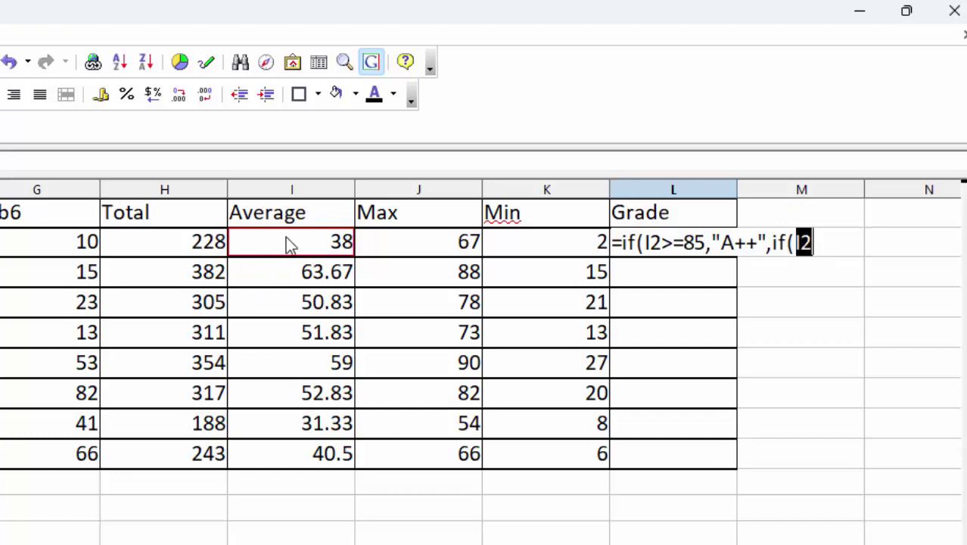
type(">=")
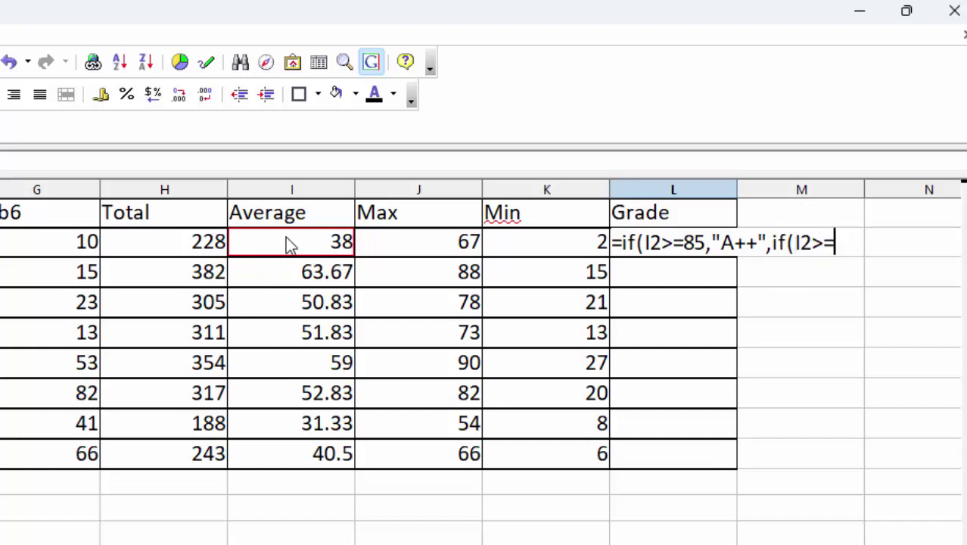
type("75m")
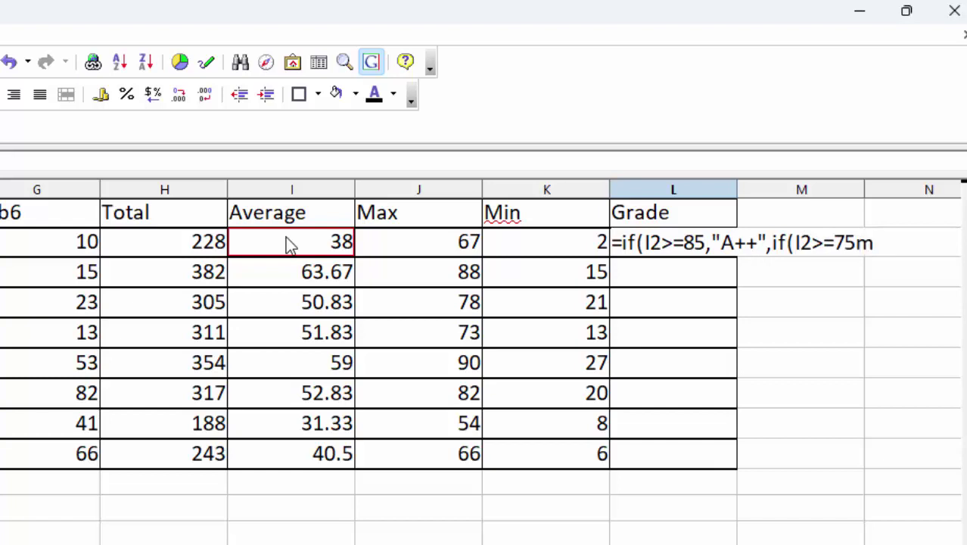
key("BackSpace")
type(",\"")
type("A")
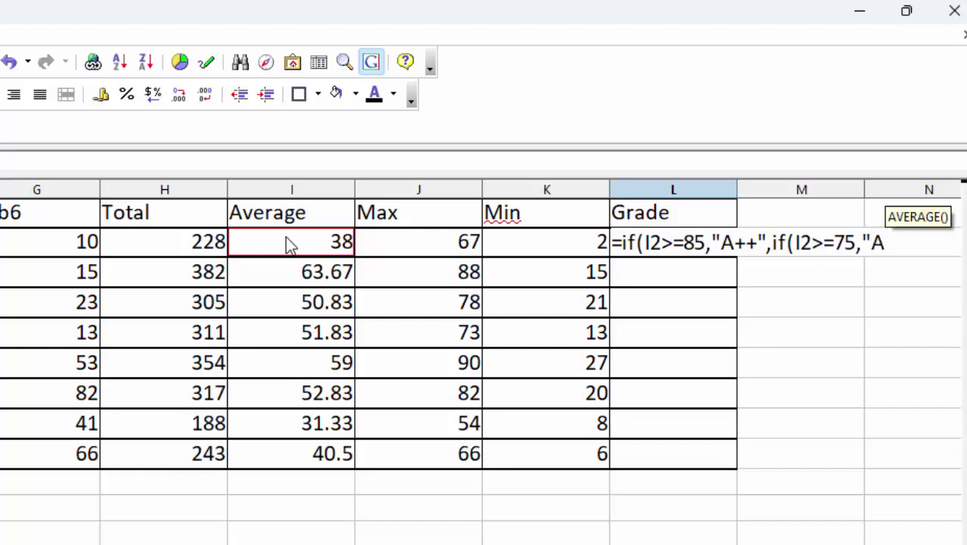
type("+")
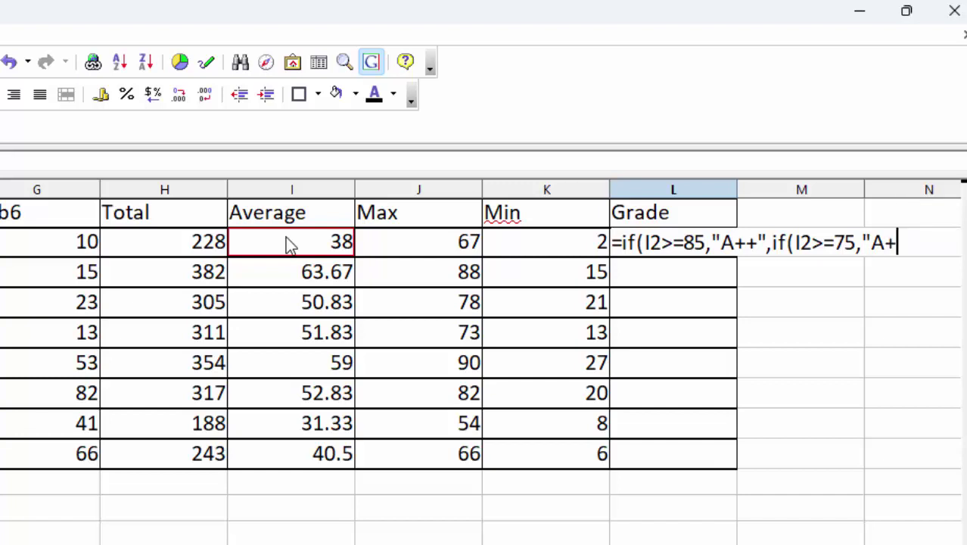
type("\"")
type(",")
type("if(")
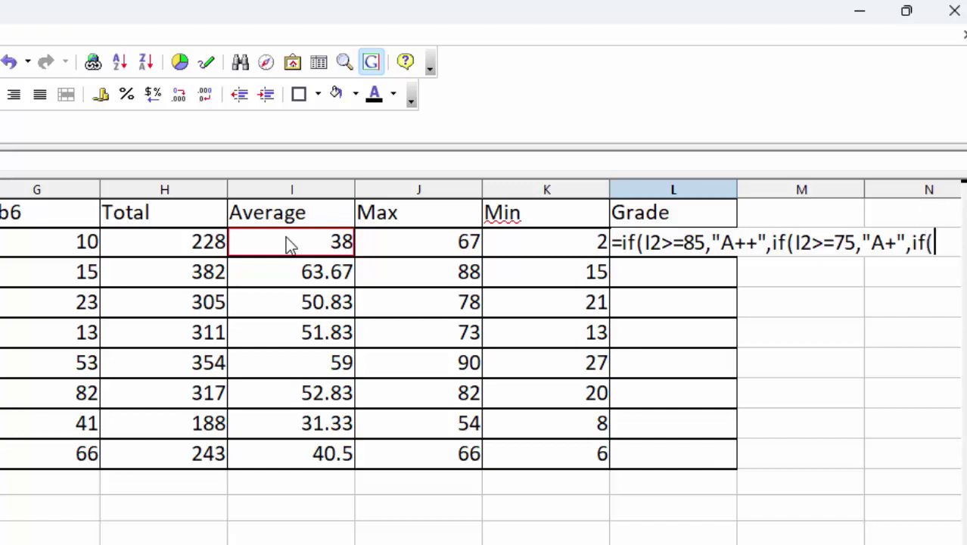
left_click(291, 250)
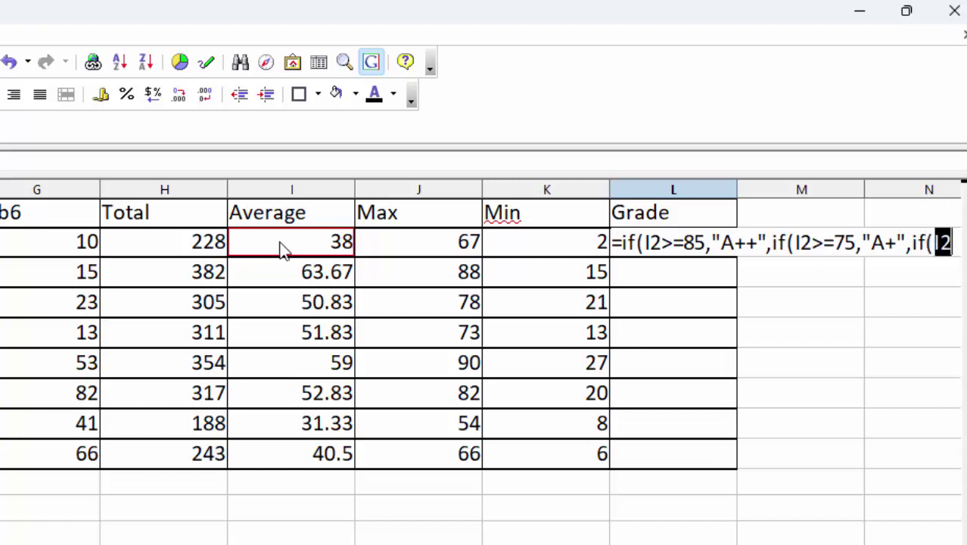
type(">=")
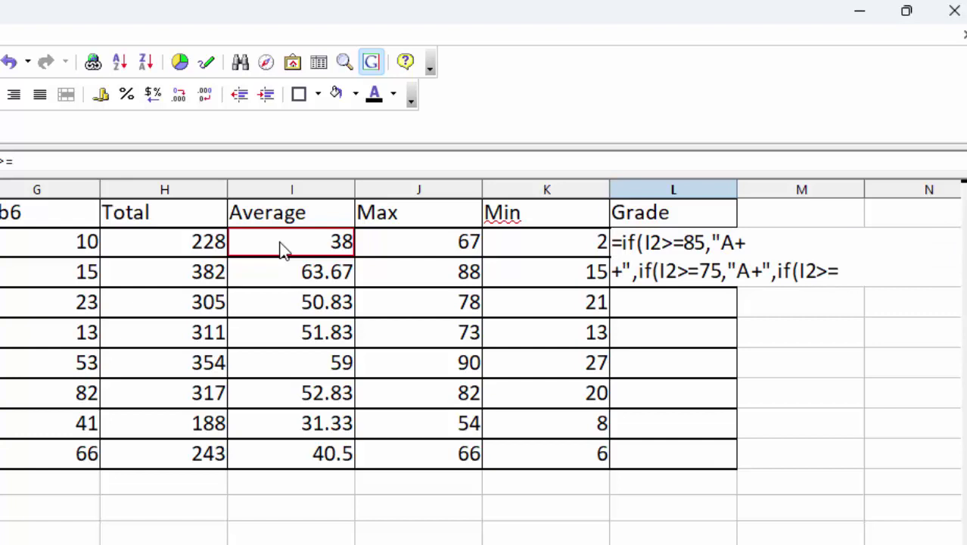
type("60")
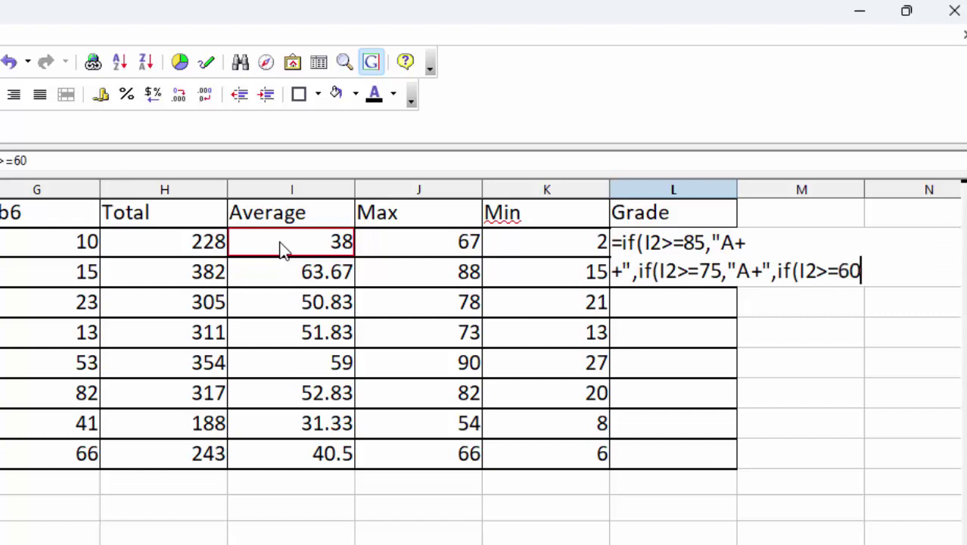
type(",\"")
type("B+")
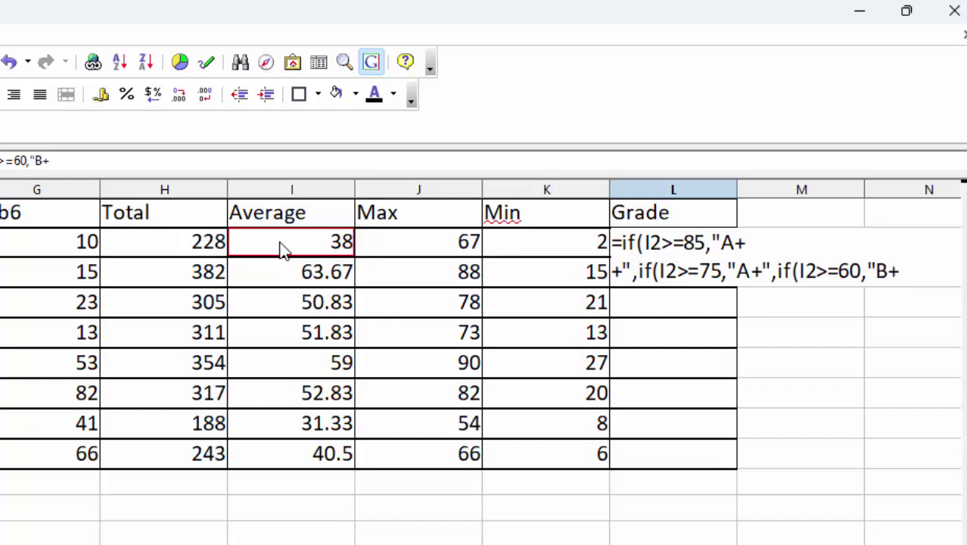
type("\"")
type(",i")
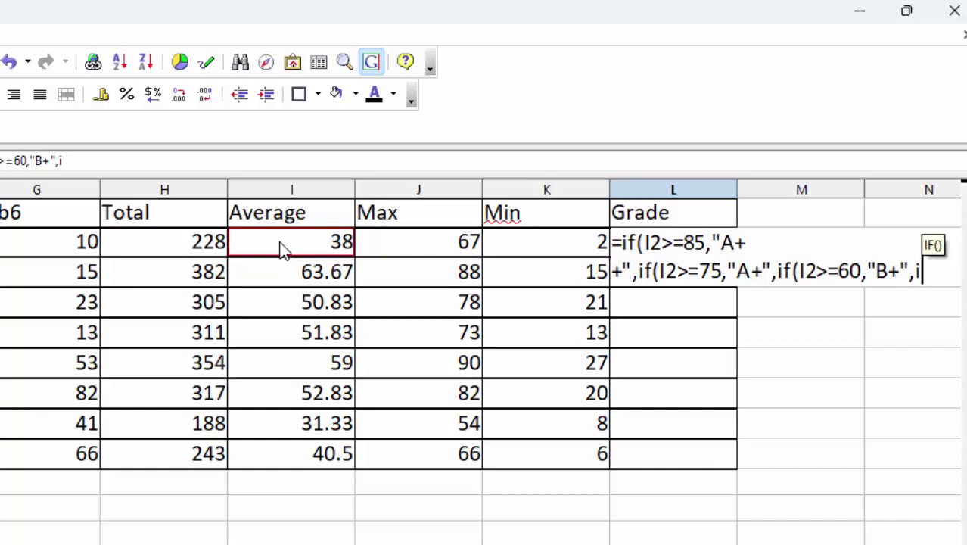
type("f(")
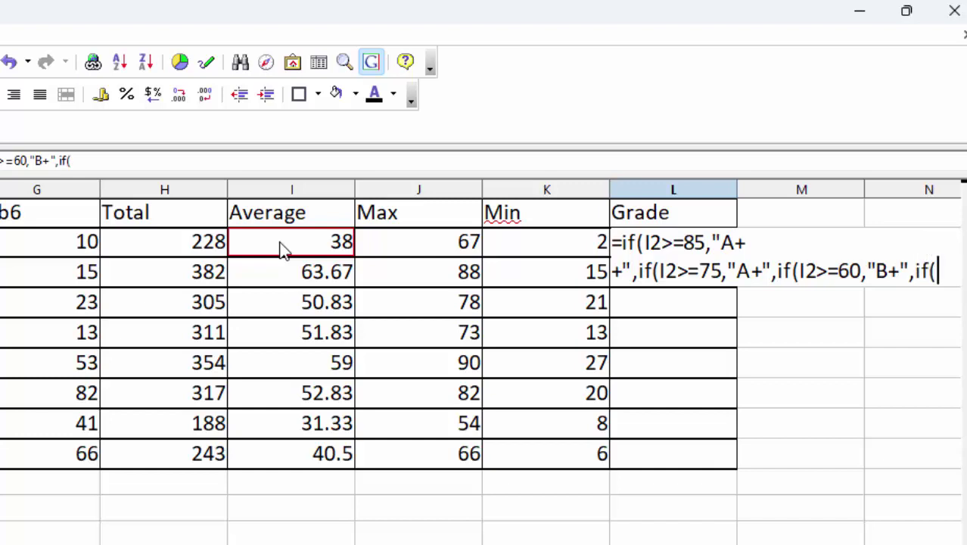
- Add the B grade at I2>=50, "Failed" otherwise, and close all four brackets
left_click(274, 250)
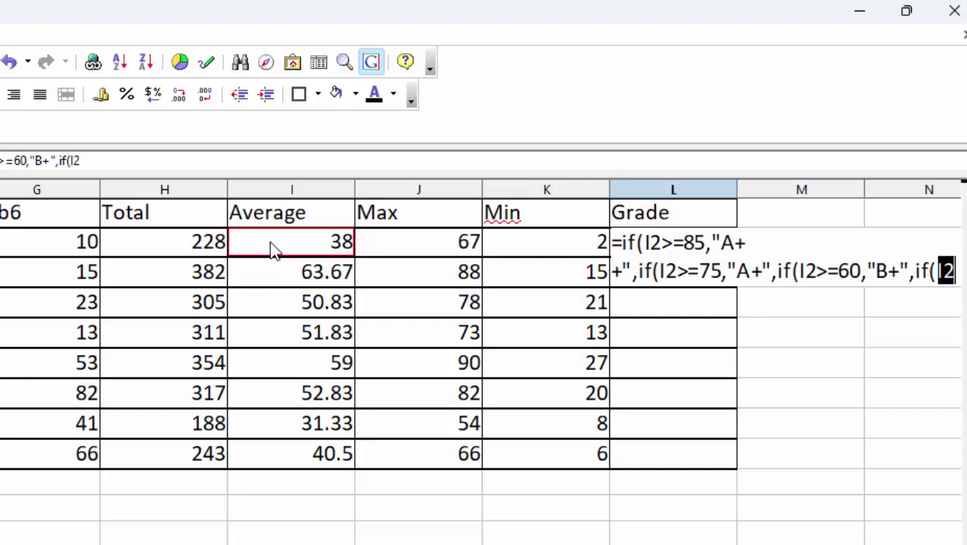
type(">=")
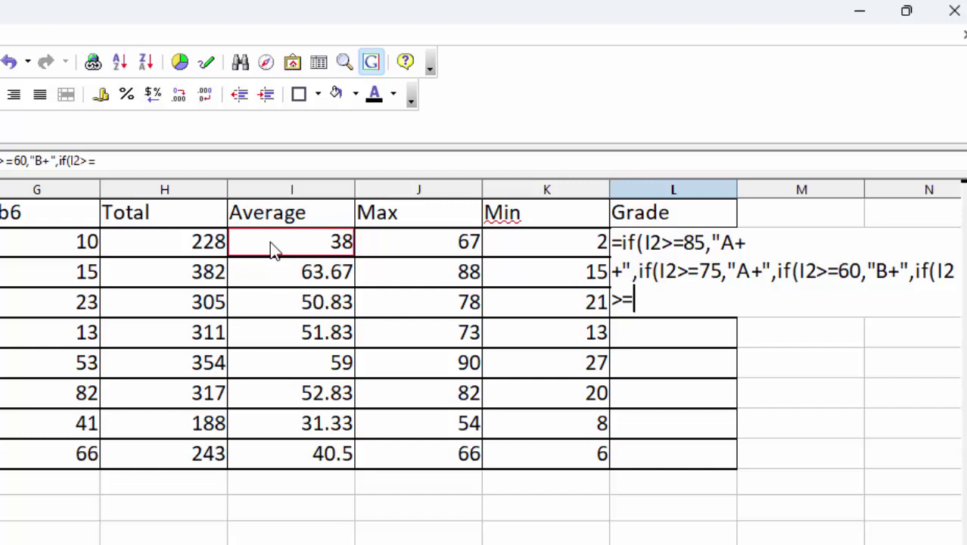
type("50,")
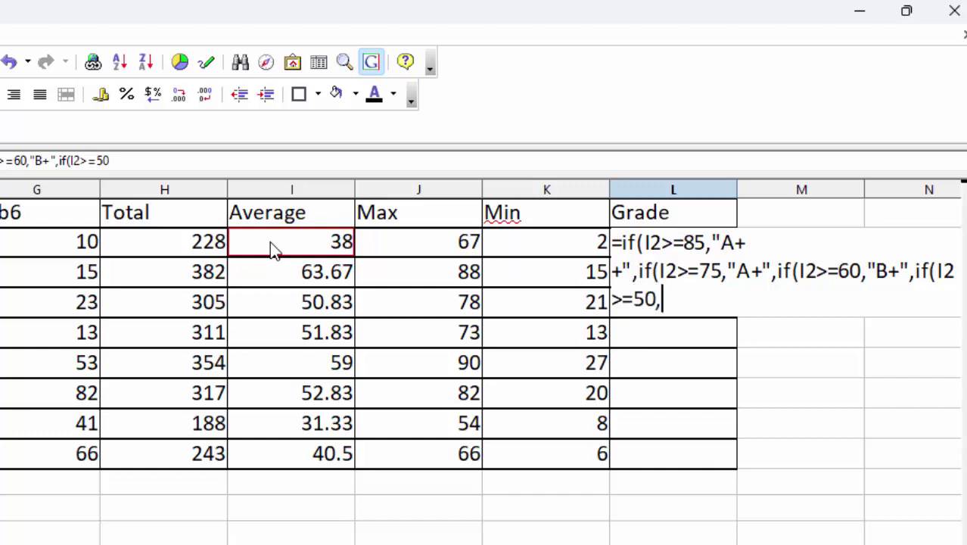
type("\"")
key("BackSpace")
key("BackSpace")
type(",\"")
type("A")
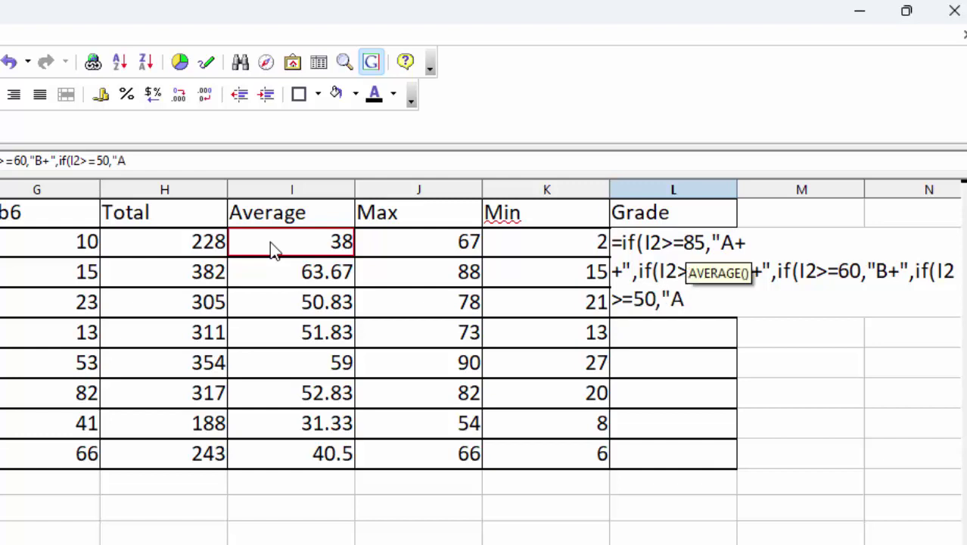
type("\"")
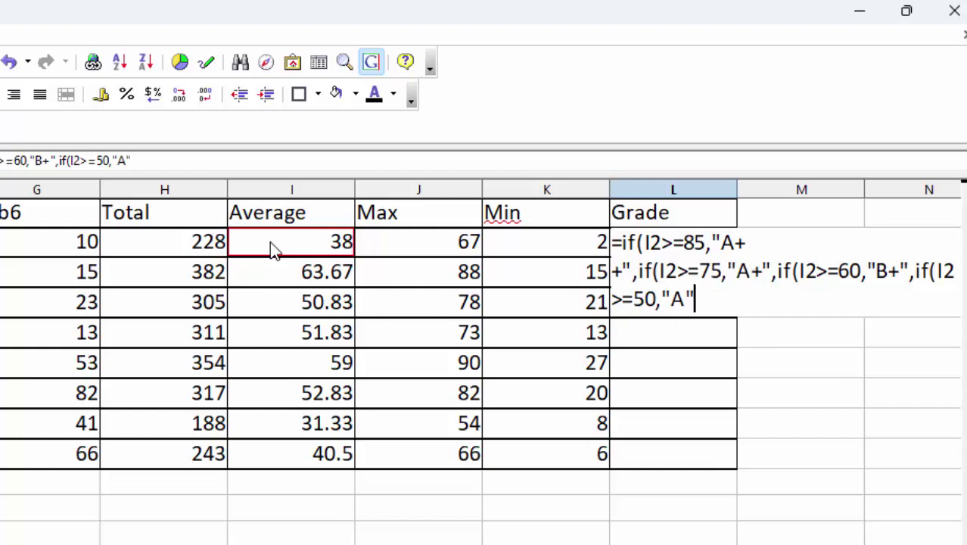
type(",")
key("BackSpace")
key("BackSpace")
key("BackSpace")
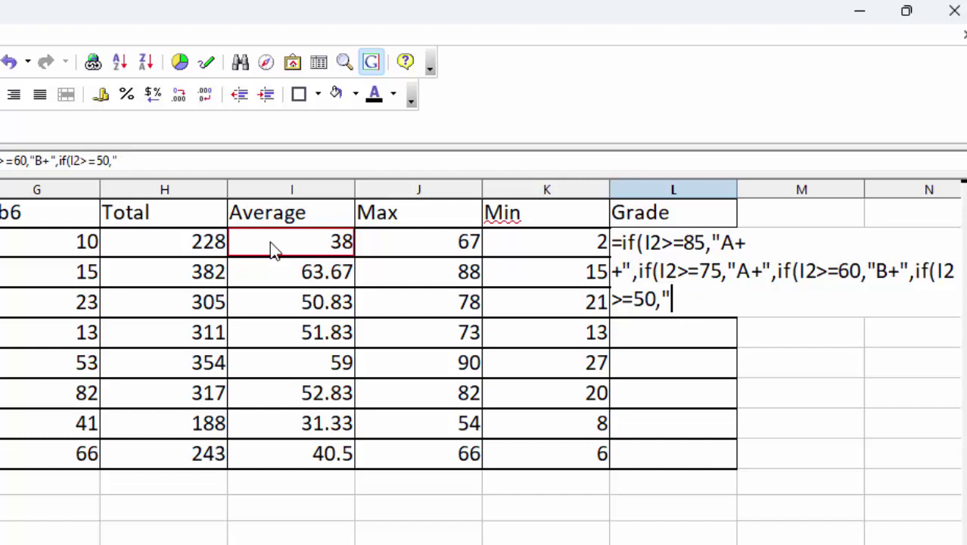
type("b")
key("BackSpace")
type("B")
type("\"")
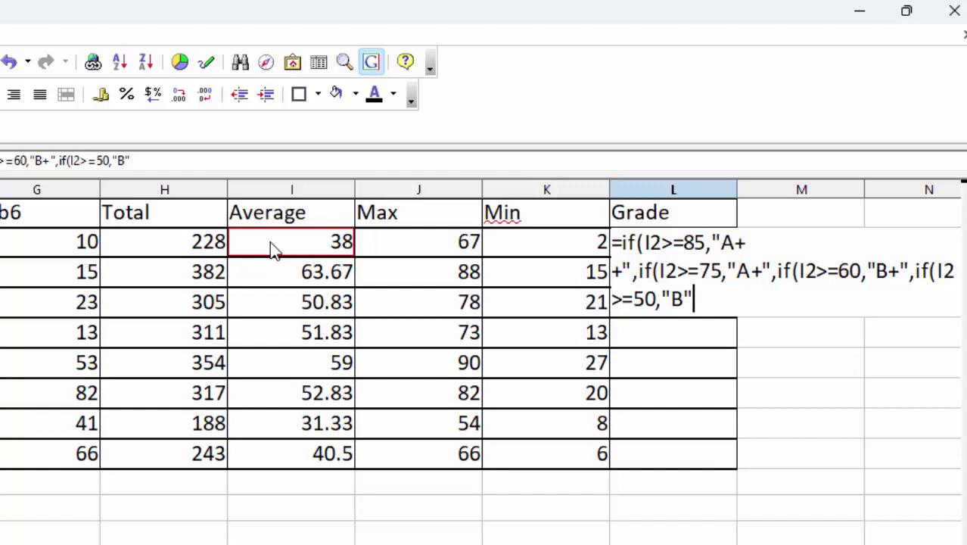
type(",")
type("\"")
type("Failr")
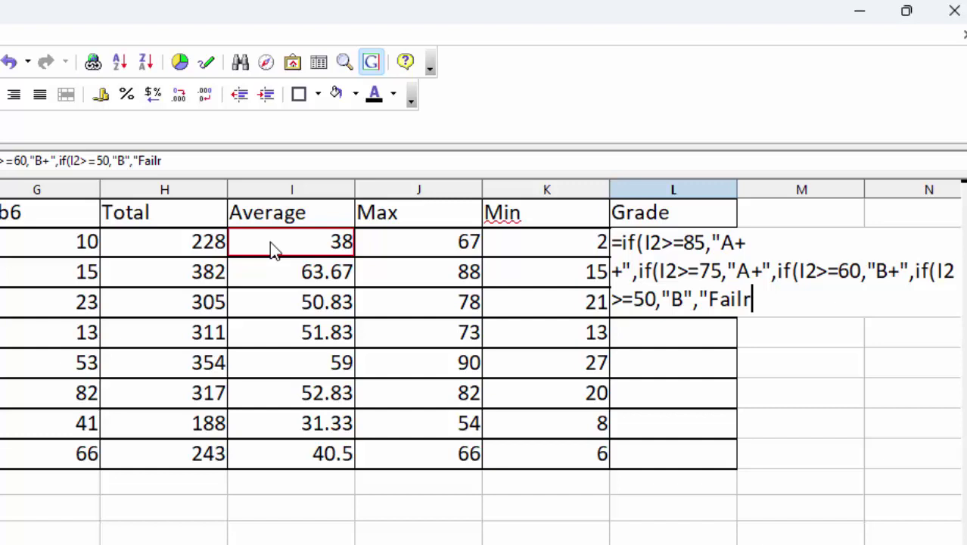
key("BackSpace")
type("ed\")")
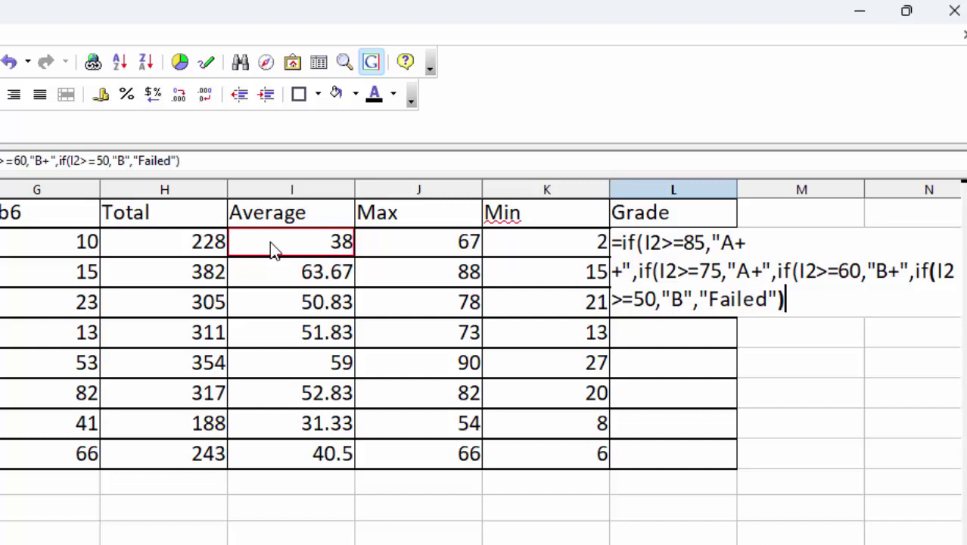
type(")")
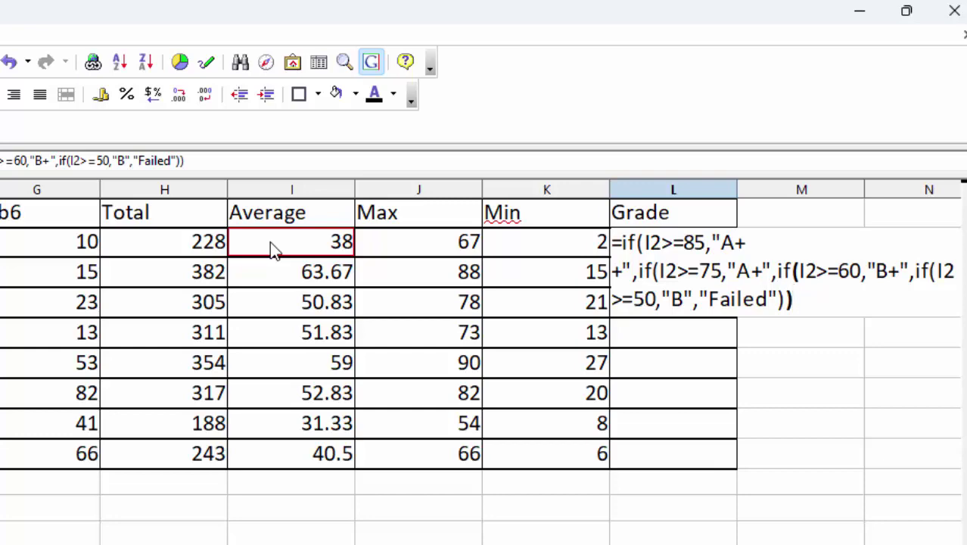
type(")")
- Commit the grade formula, which shows #NAME? in L2, and reopen it for editing
key("Return")
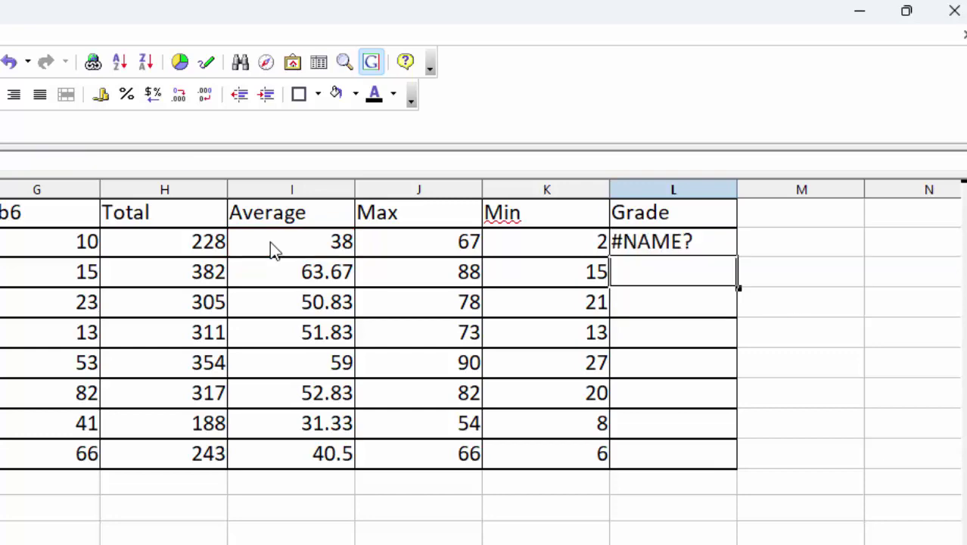
left_click(641, 246)
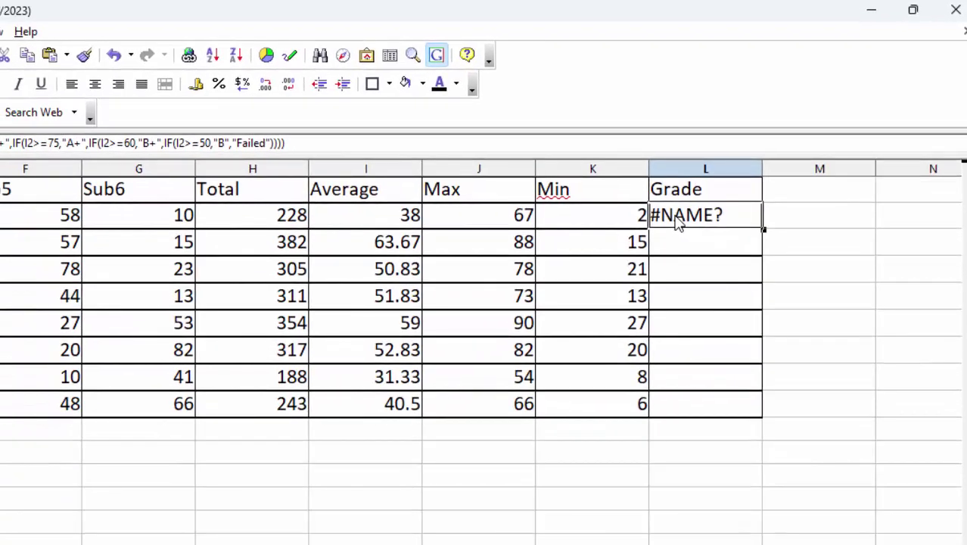
double_click(679, 220)
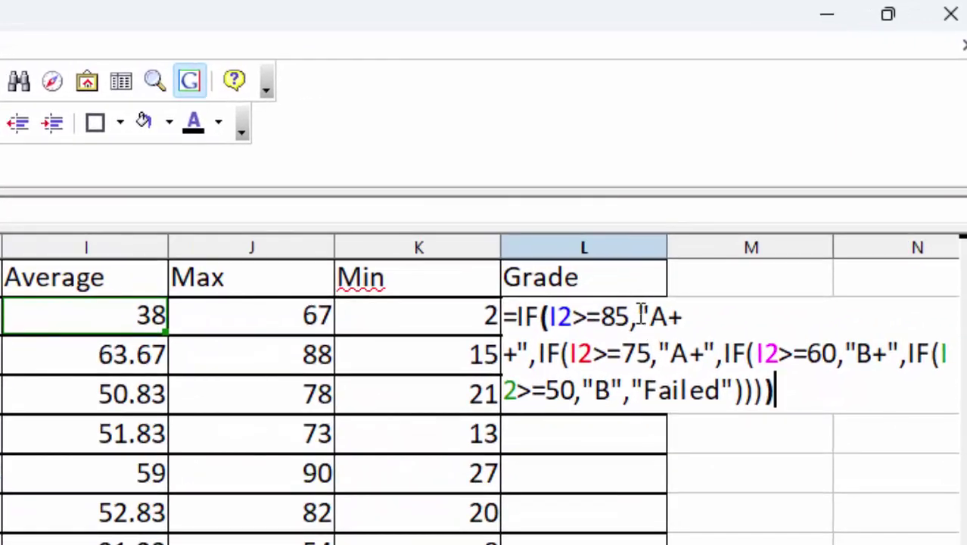
- Replace the commas after 85, 75 and "A+" with semicolons and commit the formula
left_click(639, 322)
key("BackSpace")
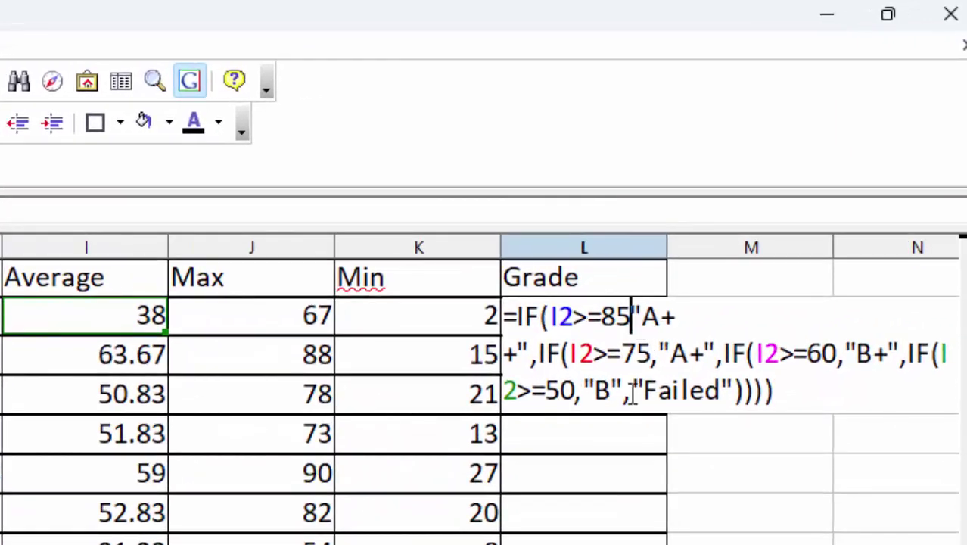
type(";")
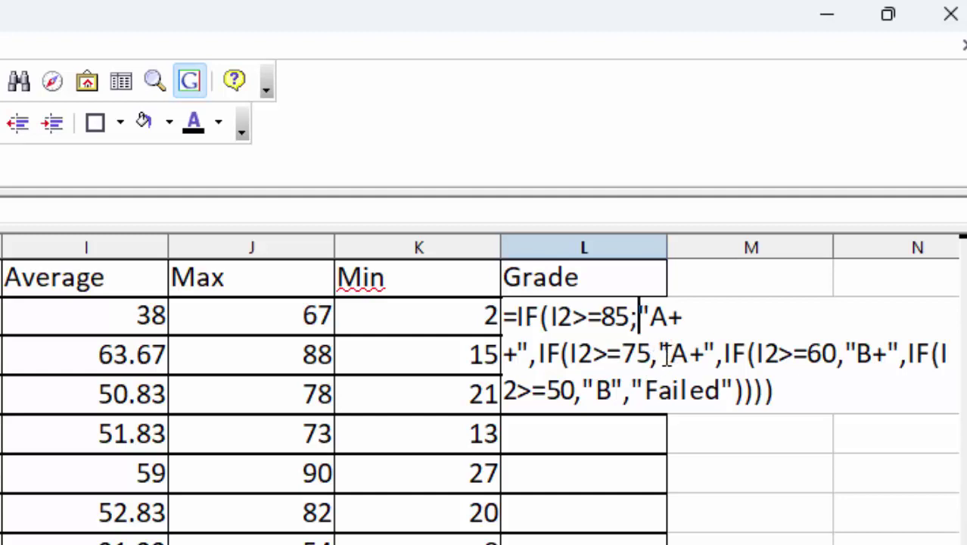
left_click(659, 355)
key("BackSpace")
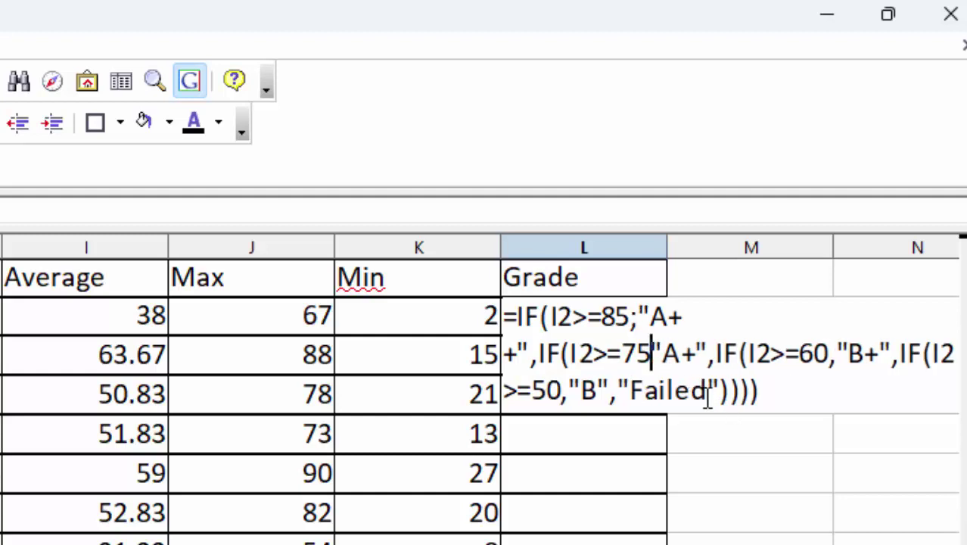
type(";")
left_click(539, 354)
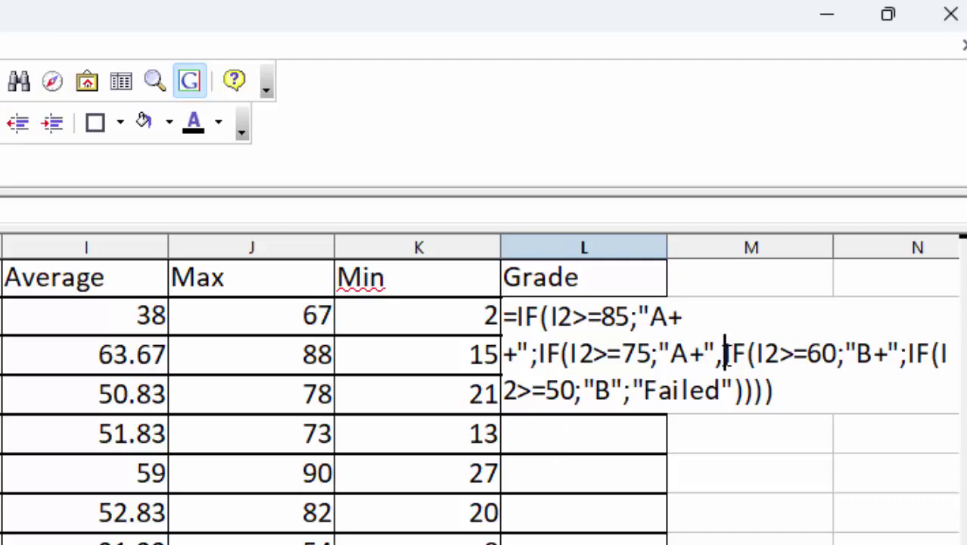
key("BackSpace")
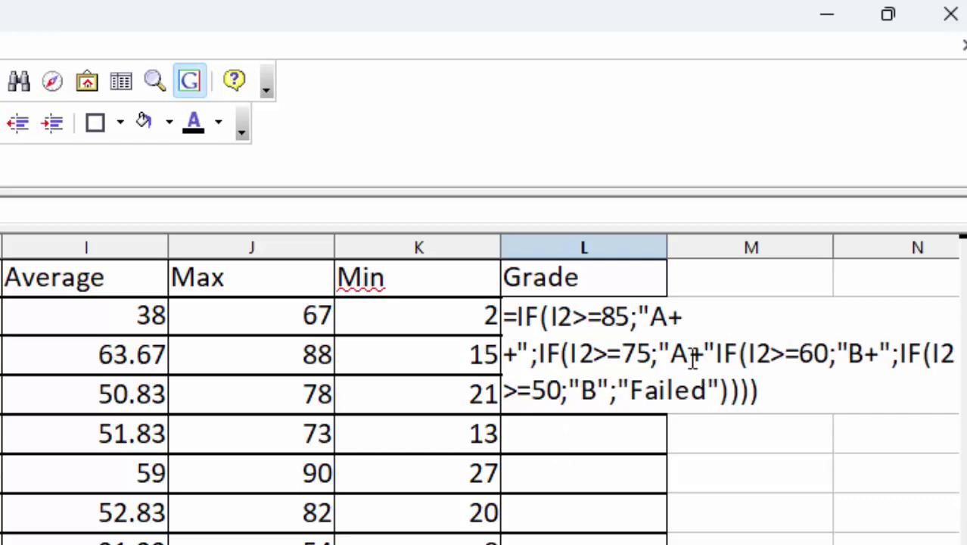
type(";")
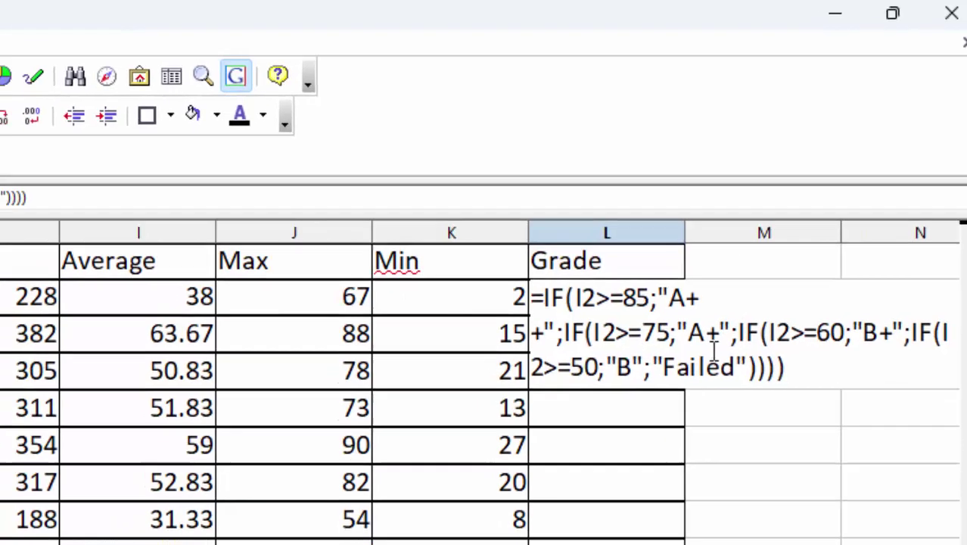
key("Return")
key("Return")
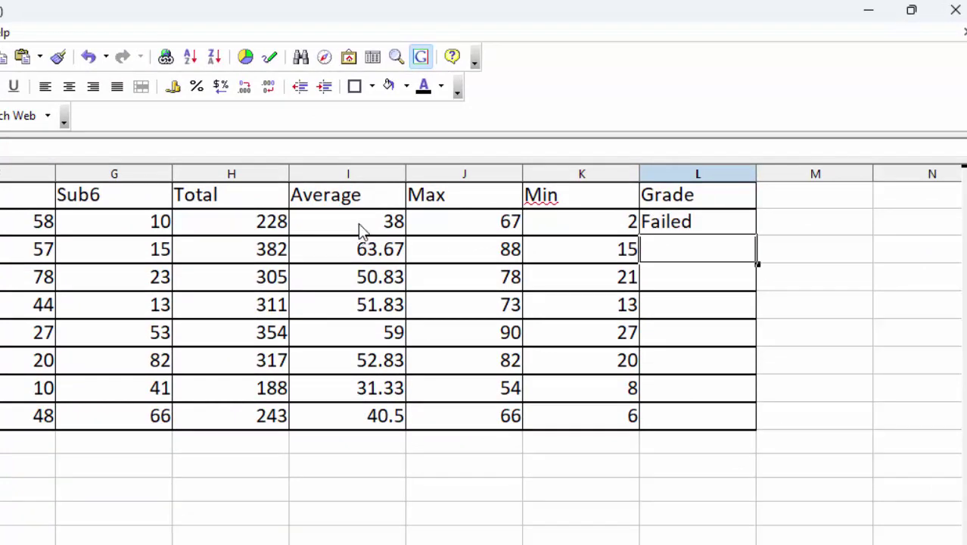
- Fill the L2 grade formula down to L9, giving grades from Failed to B+
left_click(663, 227)
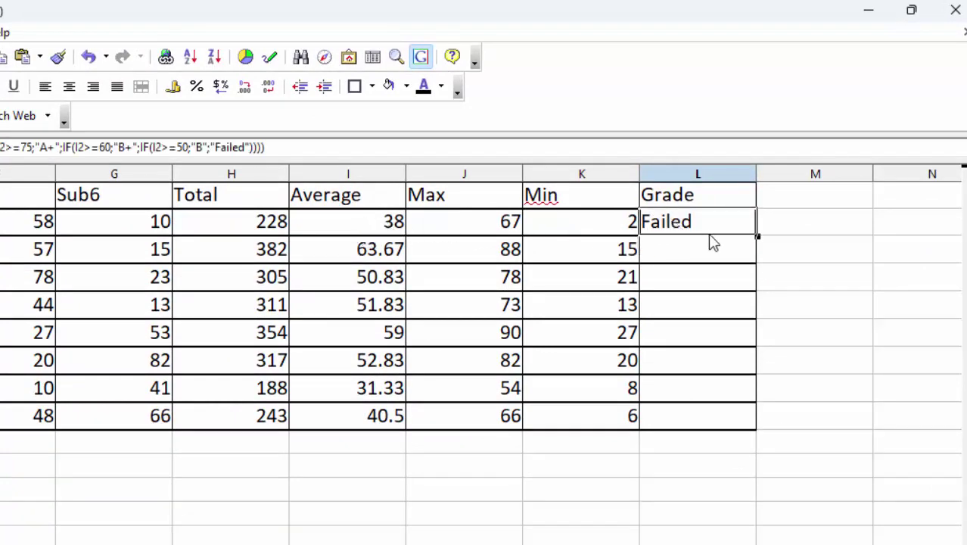
left_click_drag(758, 236, 730, 419)
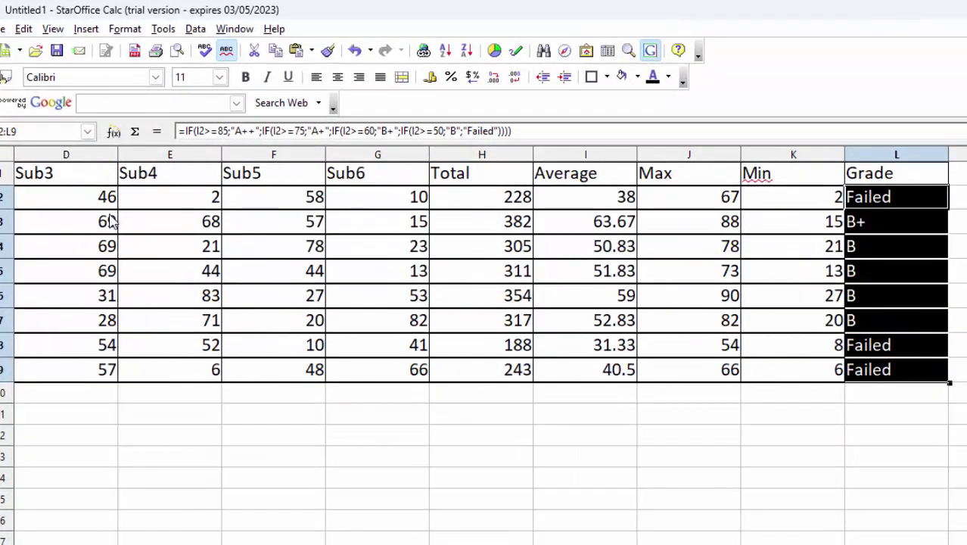
- Replace row 2's Sub3 mark with 89 (D2) and Sub4 mark with 97 (E2)
left_click(87, 202)
key("Delete")
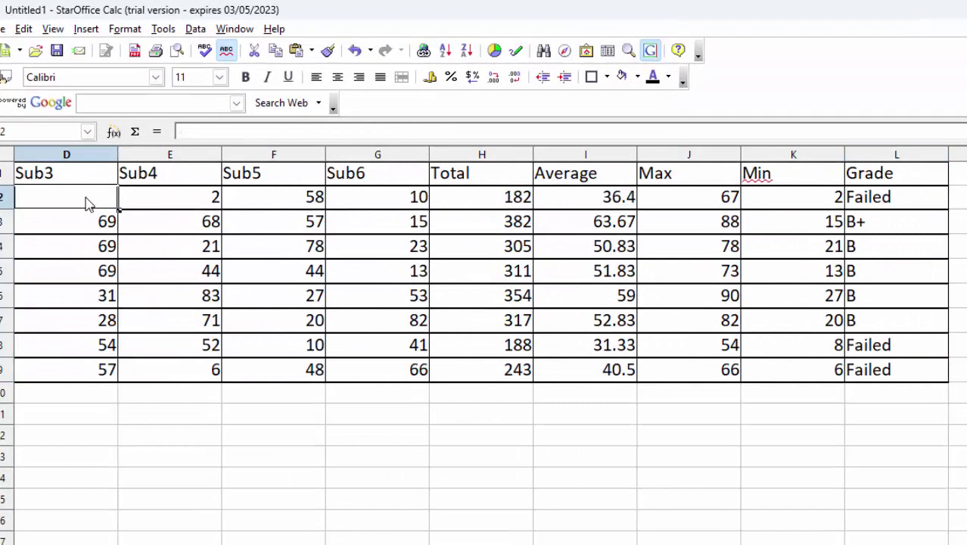
type("89")
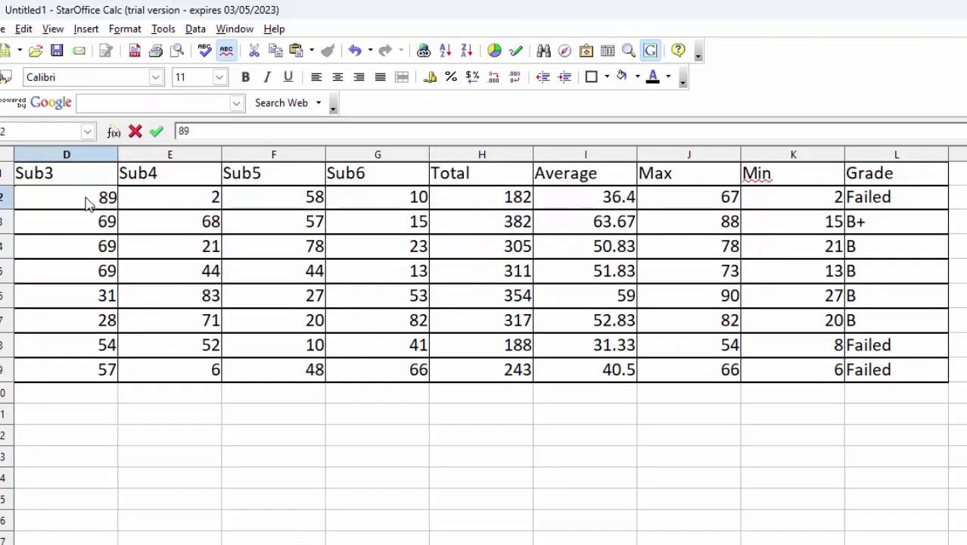
left_click(184, 210)
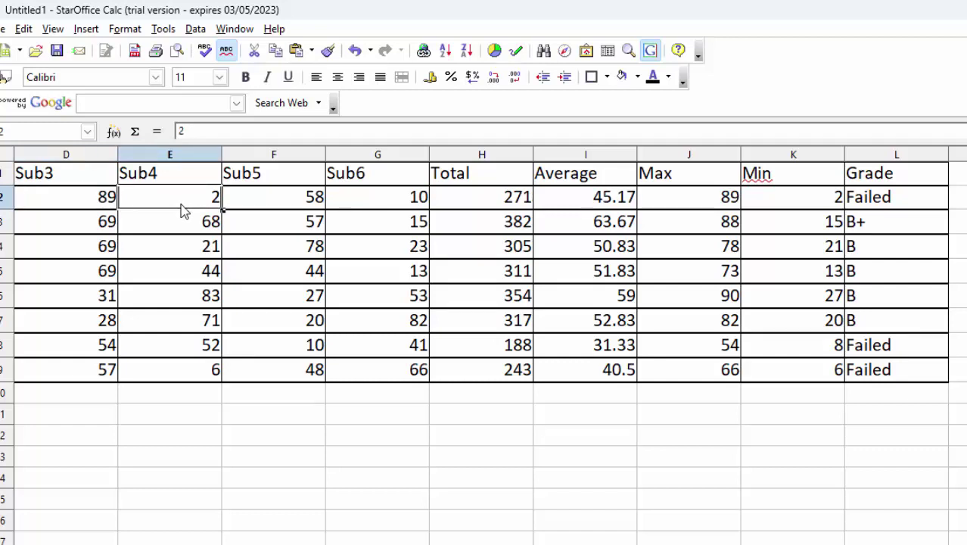
key("Delete")
type("97")
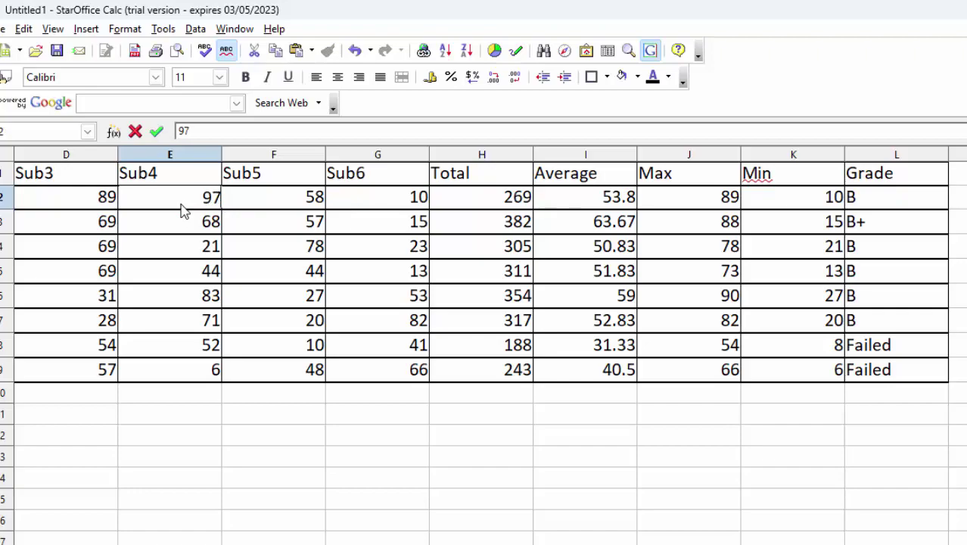
key("Return")
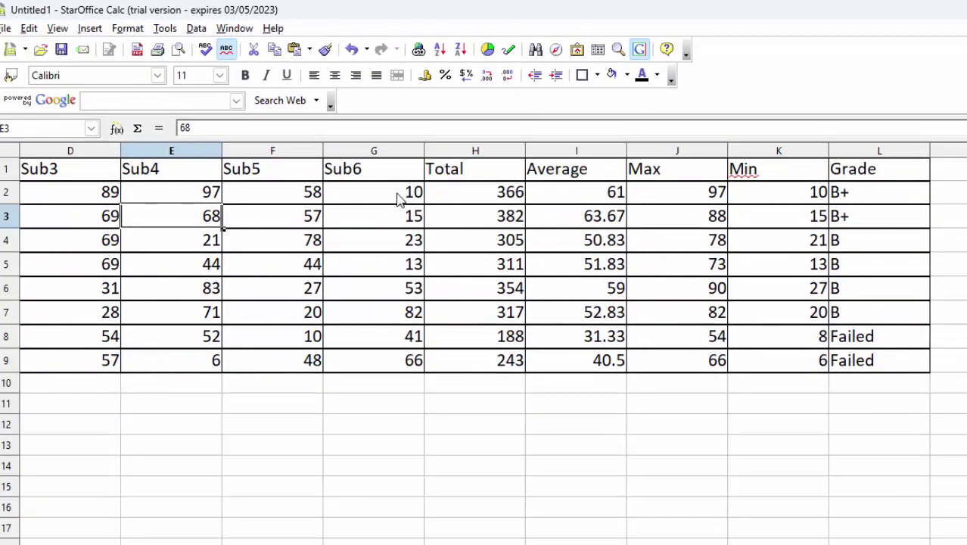
- Set row 2's Sub6 to 70 and Sub2 to 95, giving Total 476 and Grade A+
left_click(398, 199)
key("Delete")
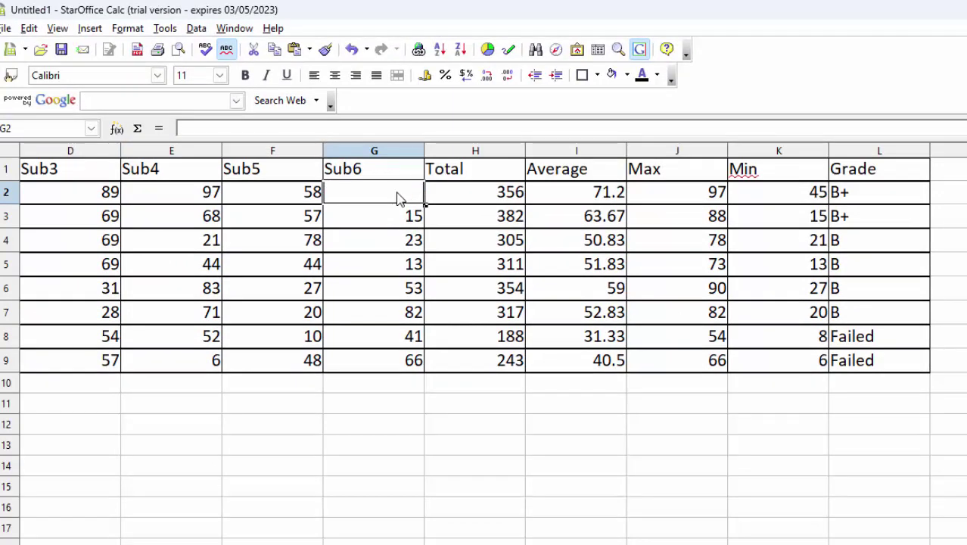
type("70")
key("Return")
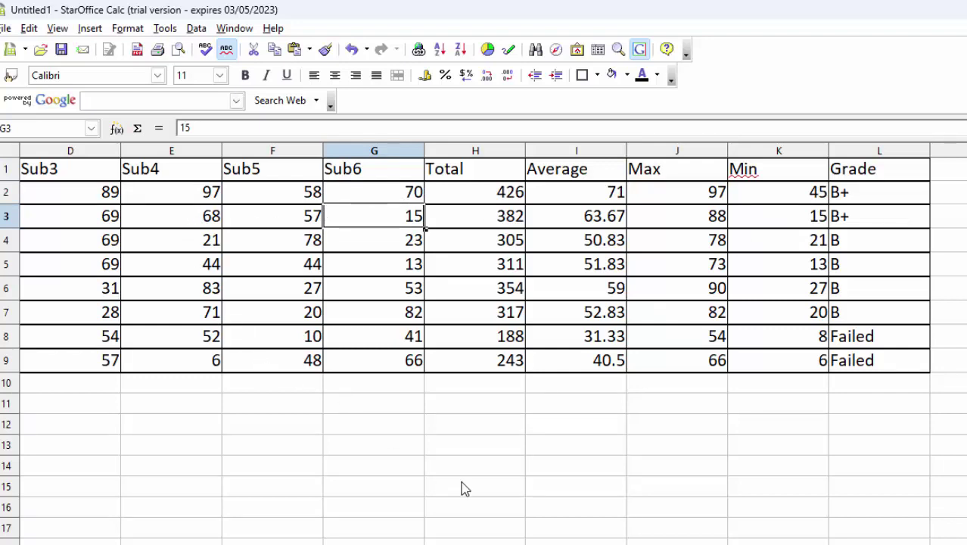
scroll(341, 363, "left", 3)
scroll(341, 363, "left", 1)
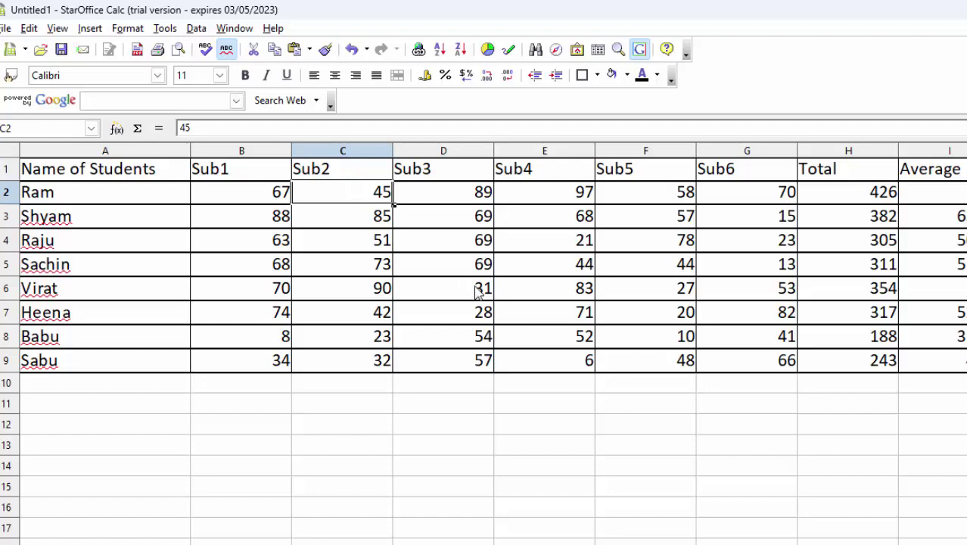
key("Delete")
type("9")
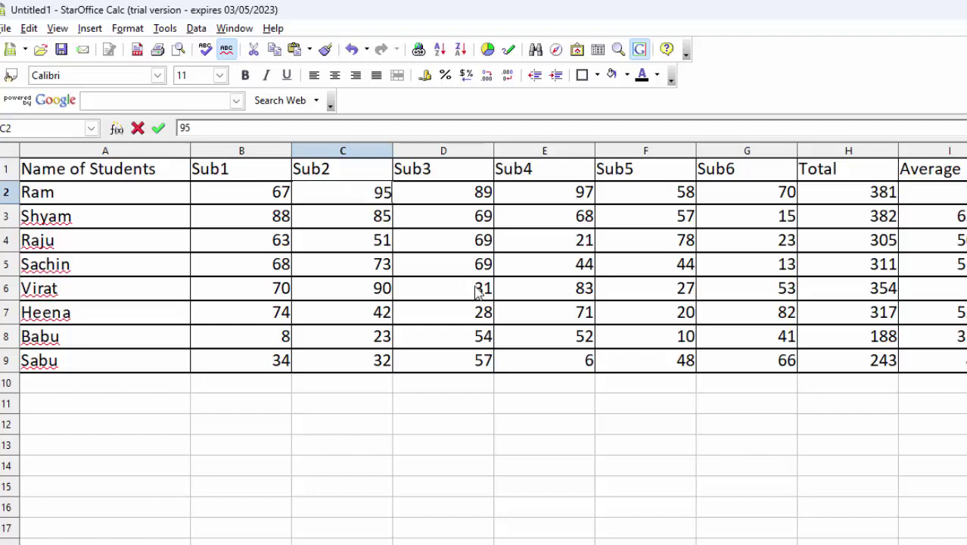
key("Return")
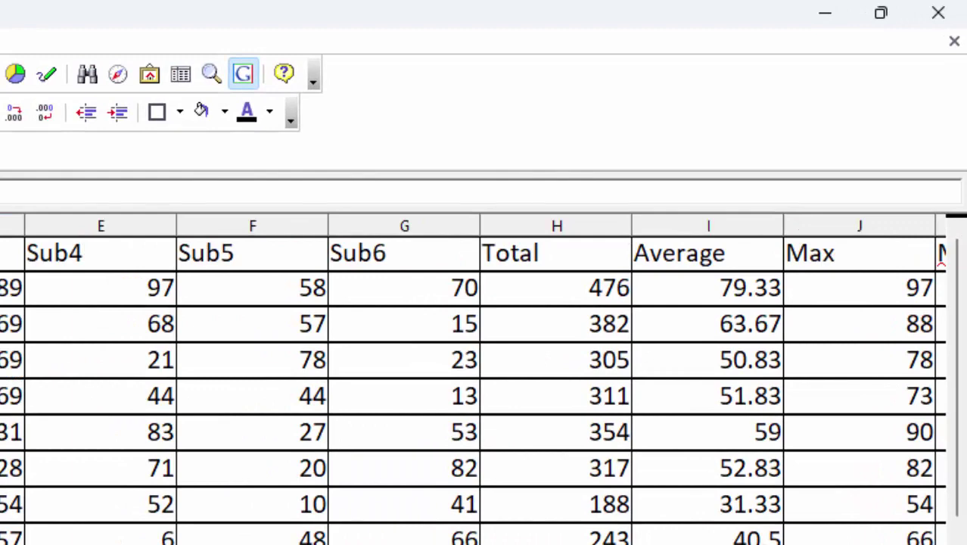
scroll(484, 378, "right", 4)
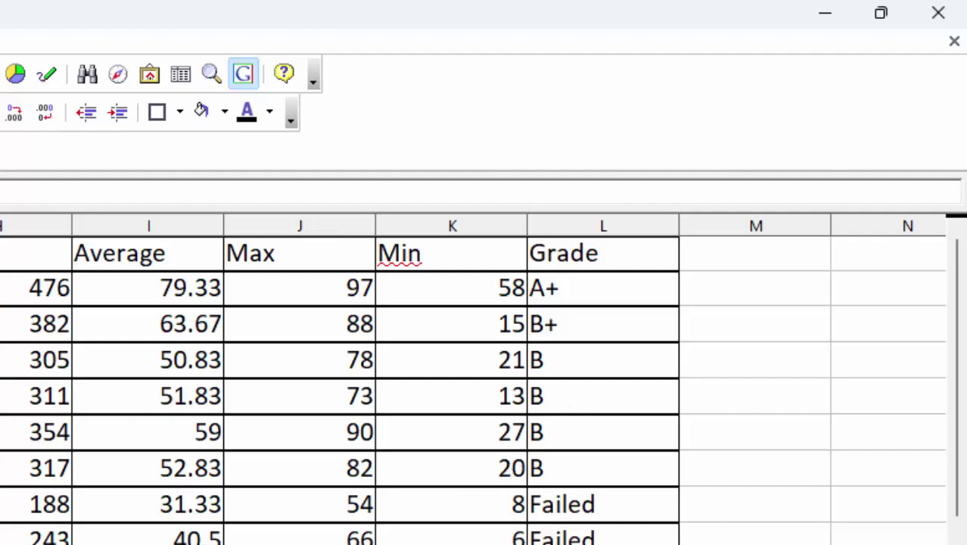
scroll(484, 379, "left", 1)
scroll(484, 378, "left", 2)
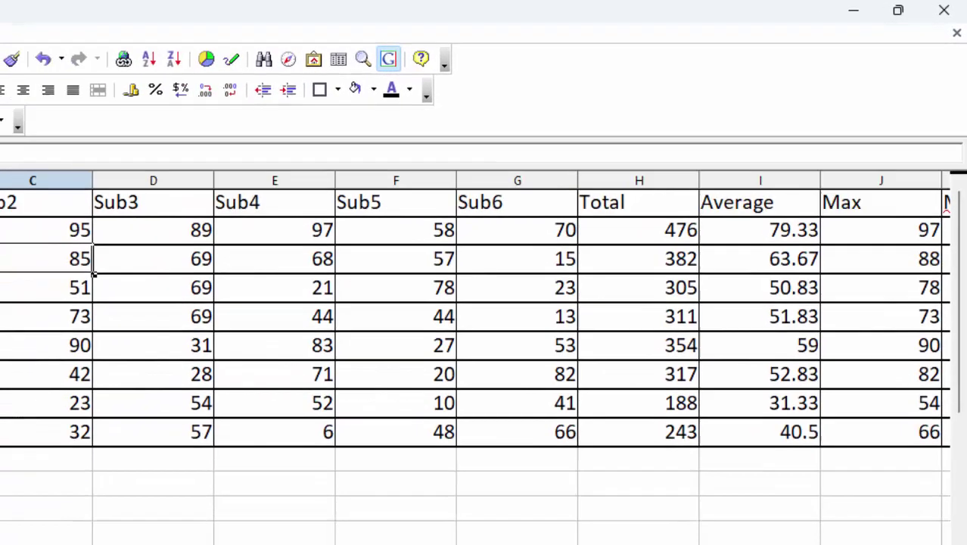